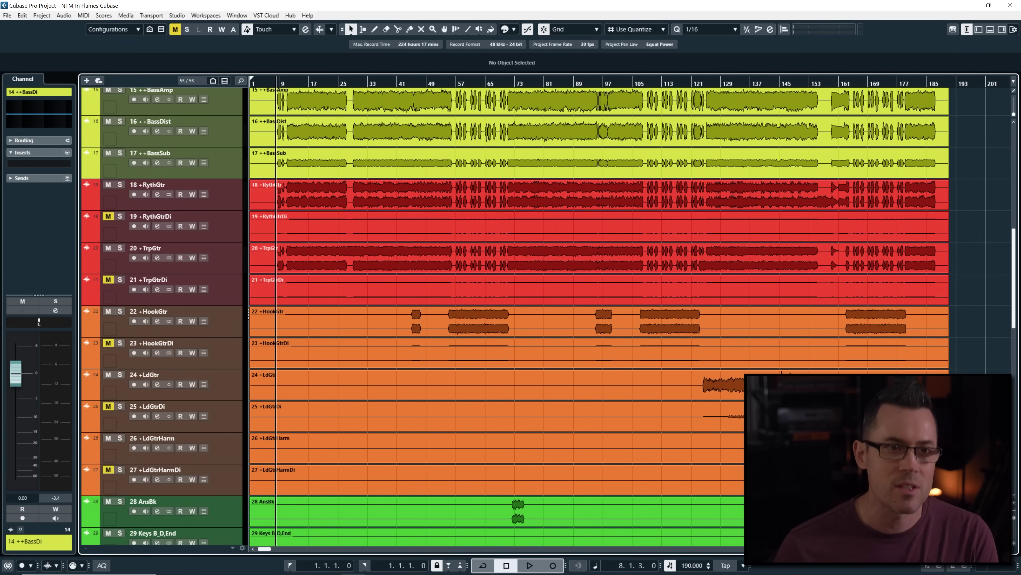
- Play the full song from bar 8 while looking over the drum, bass and guitar tracks
{"action": "left_click", "coordinate": [600, 384]}
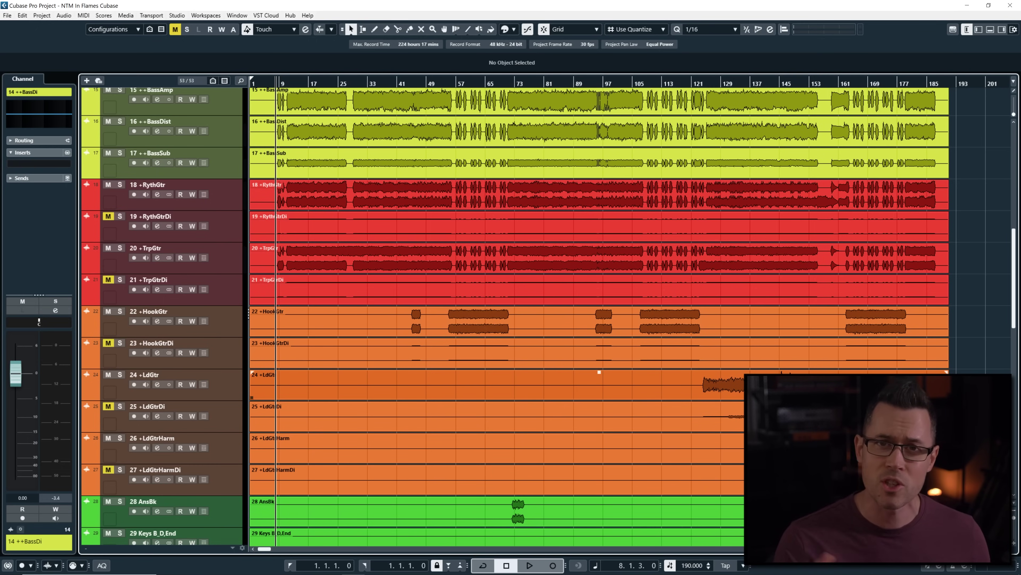
{"action": "scroll", "coordinate": [822, 353], "scroll_direction": "up", "scroll_amount": 12}
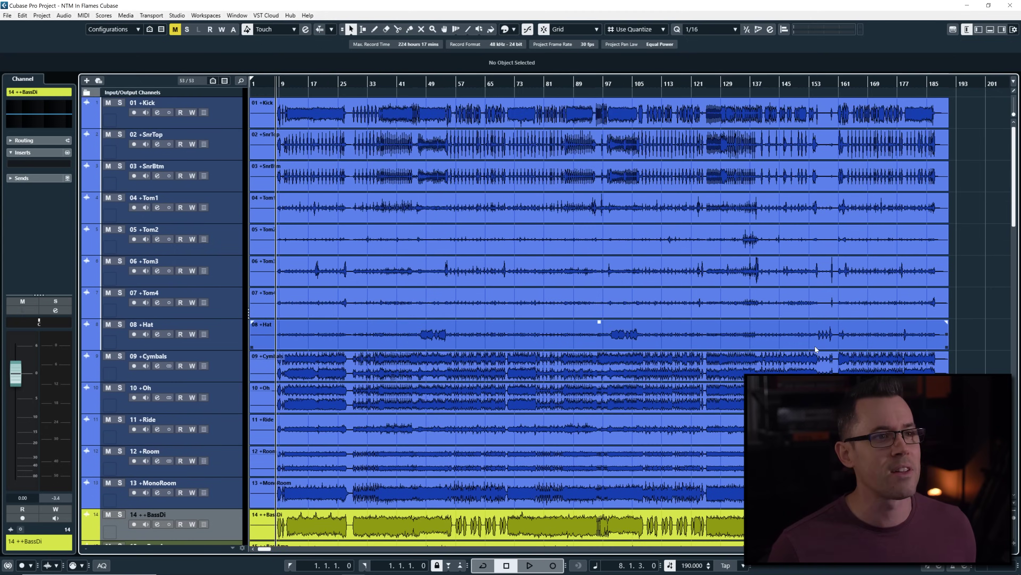
{"action": "scroll", "coordinate": [815, 347], "scroll_direction": "down", "scroll_amount": 15}
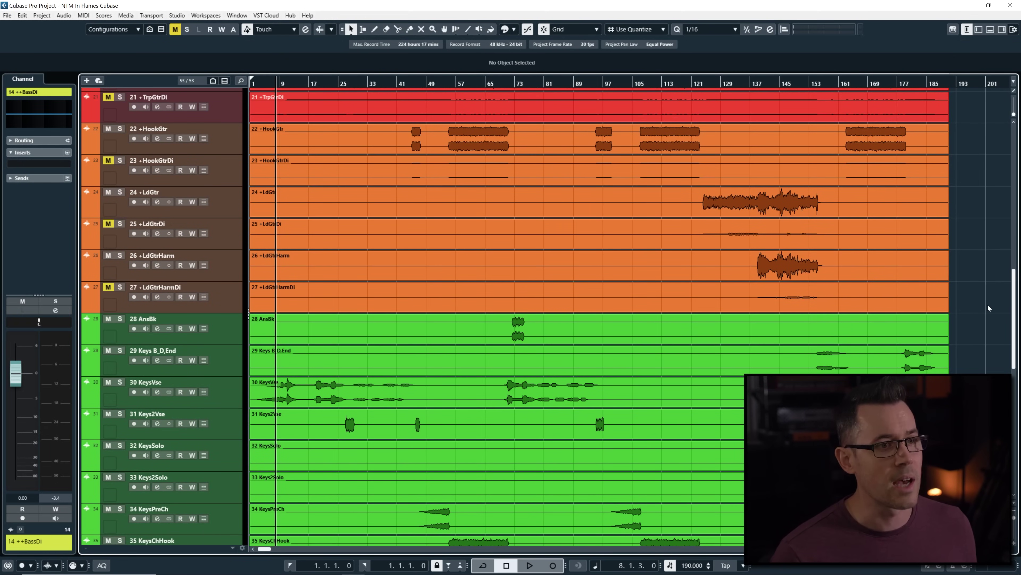
{"action": "key", "text": "space"}
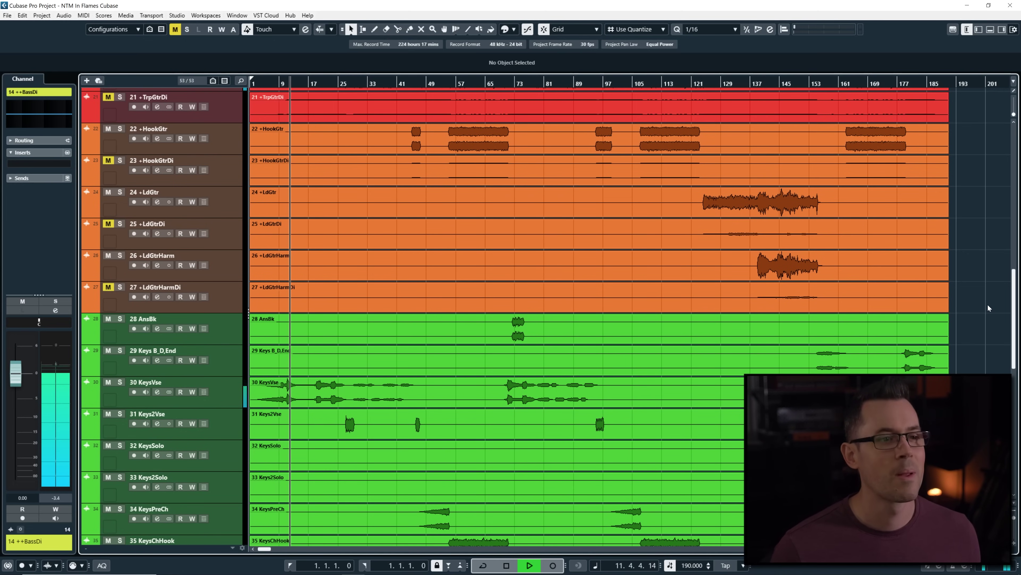
{"action": "scroll", "coordinate": [823, 314], "scroll_direction": "down", "scroll_amount": 12}
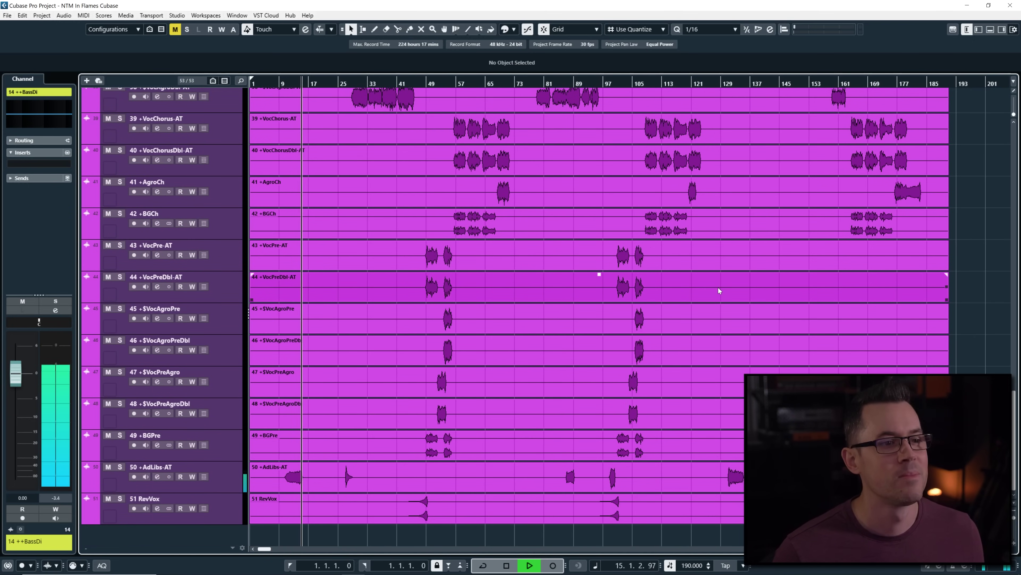
{"action": "scroll", "coordinate": [719, 290], "scroll_direction": "up", "scroll_amount": 20}
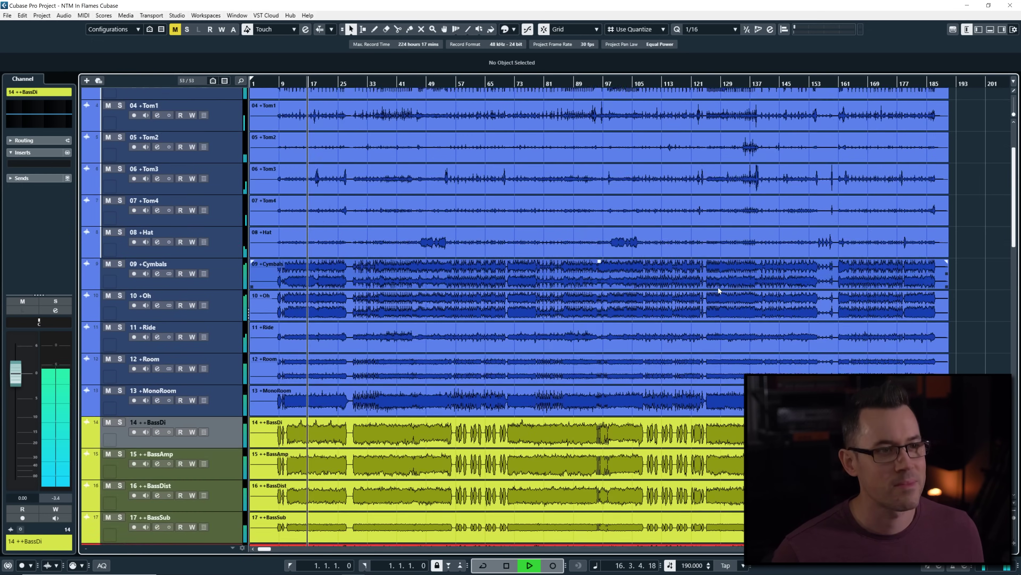
{"action": "scroll", "coordinate": [718, 288], "scroll_direction": "up", "scroll_amount": 4}
{"action": "scroll", "coordinate": [718, 288], "scroll_direction": "down", "scroll_amount": 20}
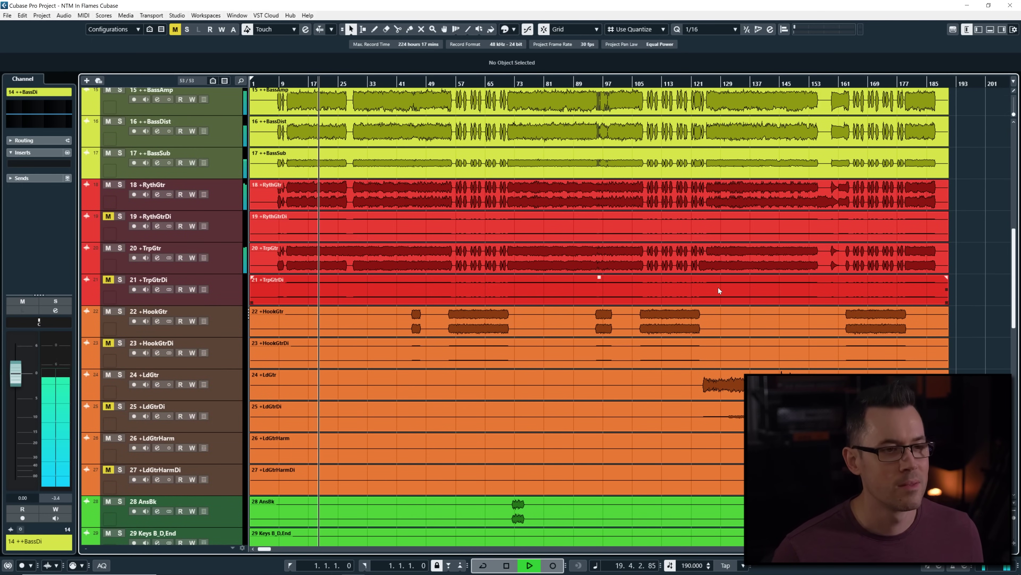
{"action": "scroll", "coordinate": [718, 287], "scroll_direction": "down", "scroll_amount": 4}
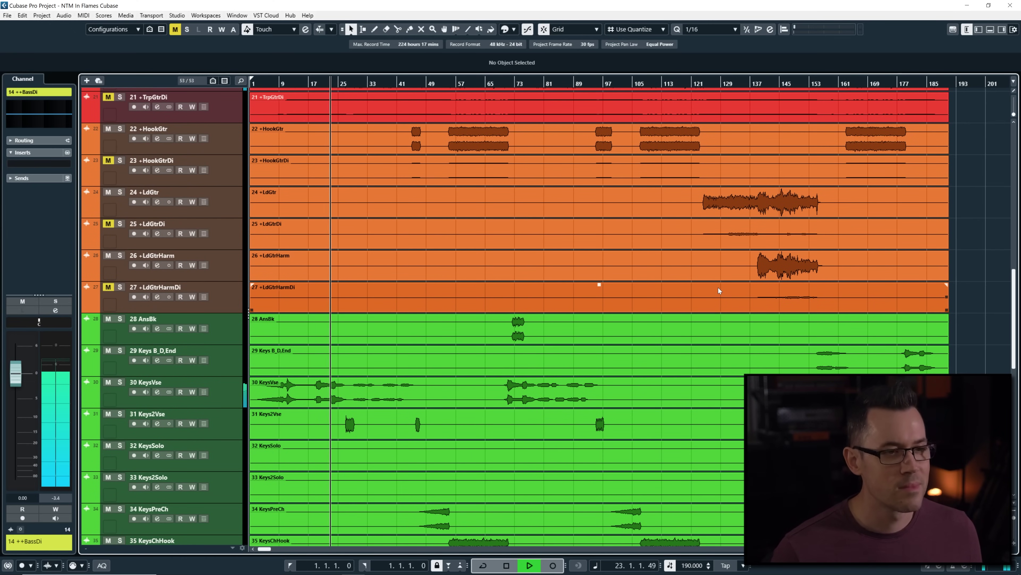
- Listen through the verse into the chorus while reviewing the keys and vocal tracks, and stop playback
{"action": "scroll", "coordinate": [719, 287], "scroll_direction": "down", "scroll_amount": 4}
{"action": "scroll", "coordinate": [718, 287], "scroll_direction": "down", "scroll_amount": 2}
{"action": "scroll", "coordinate": [718, 287], "scroll_direction": "down", "scroll_amount": 2}
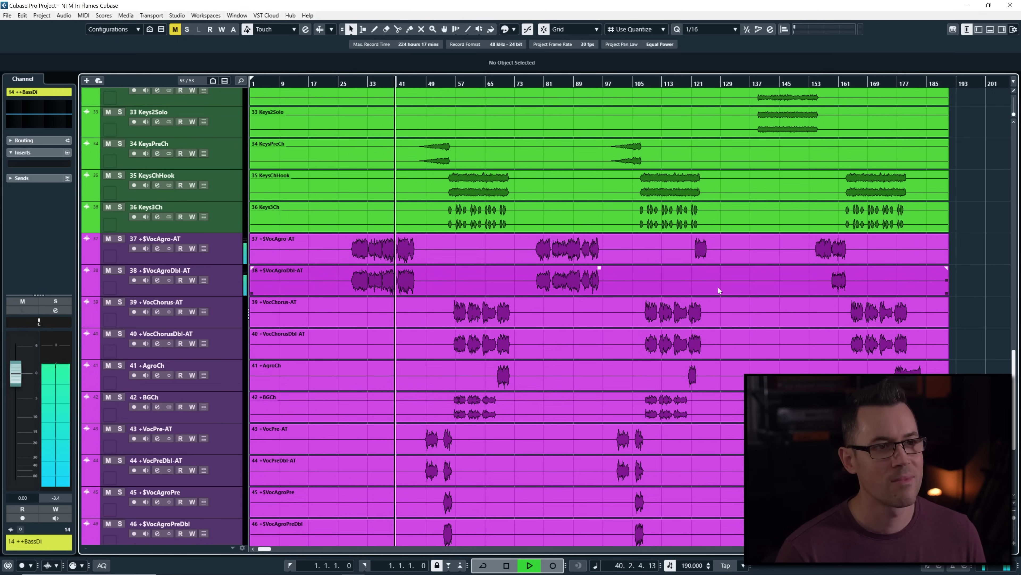
{"action": "scroll", "coordinate": [726, 250], "scroll_direction": "down", "scroll_amount": 5}
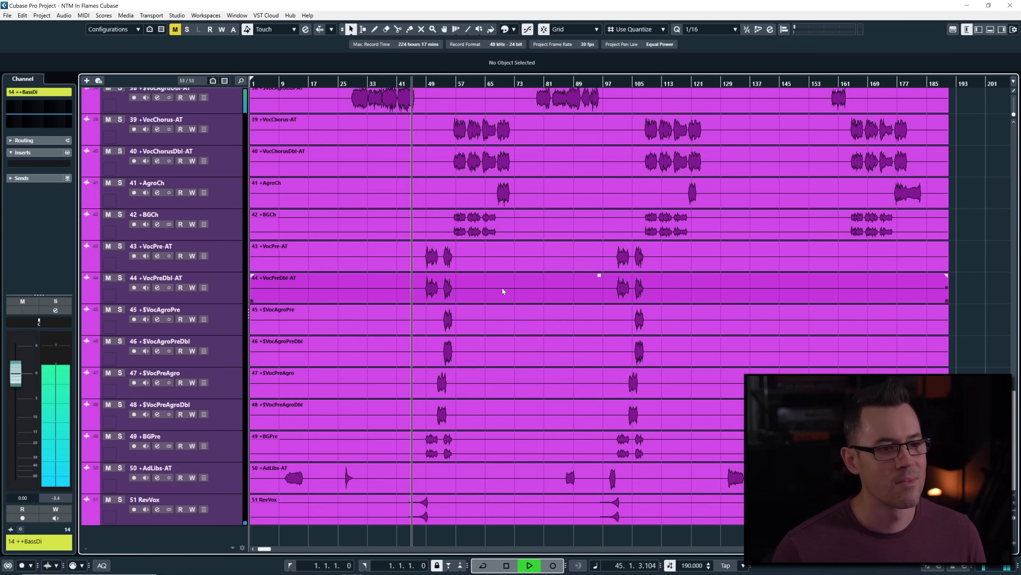
{"action": "scroll", "coordinate": [502, 287], "scroll_direction": "up", "scroll_amount": 5}
{"action": "scroll", "coordinate": [502, 287], "scroll_direction": "up", "scroll_amount": 14}
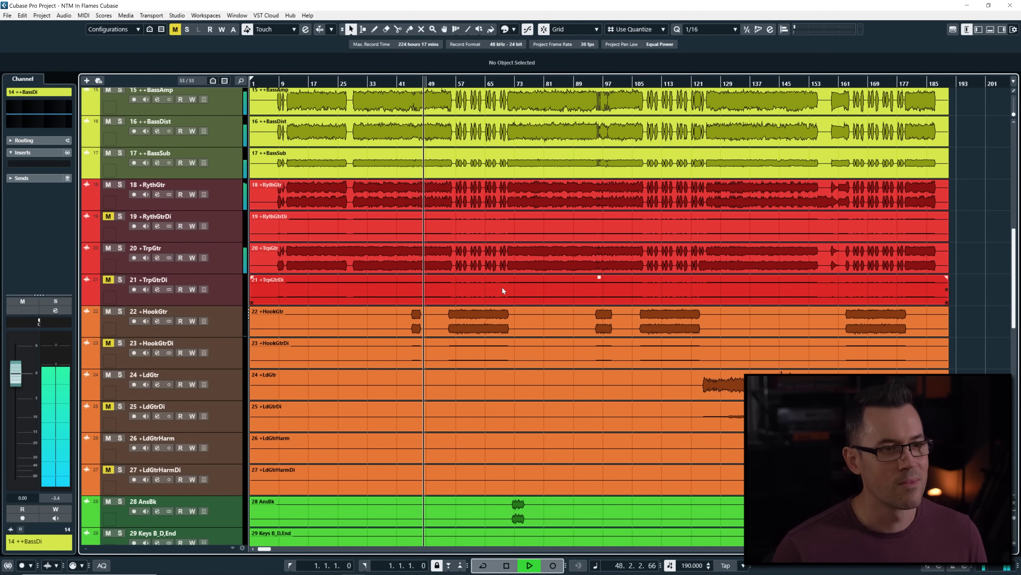
{"action": "scroll", "coordinate": [502, 287], "scroll_direction": "down", "scroll_amount": 8}
{"action": "scroll", "coordinate": [502, 287], "scroll_direction": "down", "scroll_amount": 6}
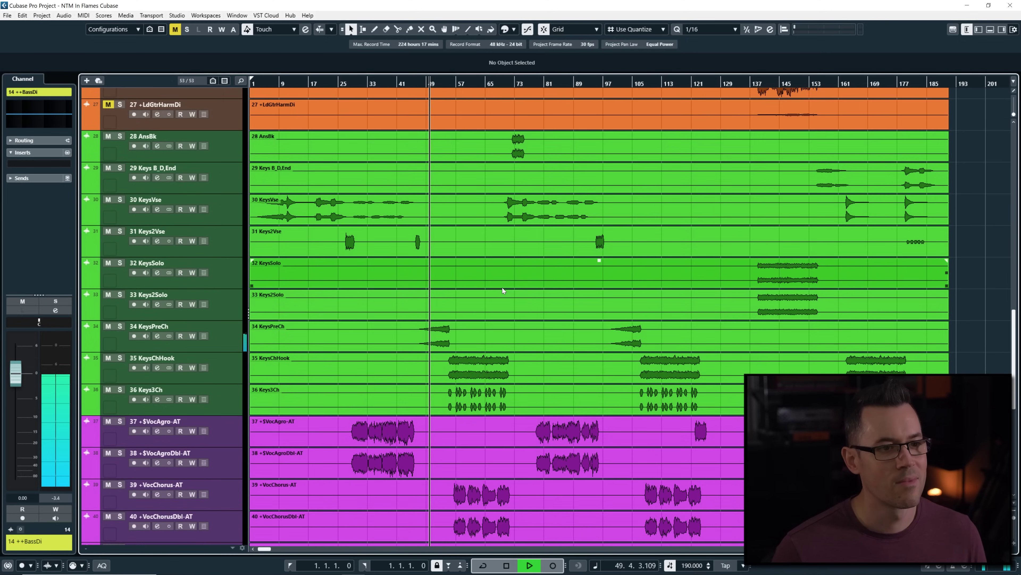
{"action": "scroll", "coordinate": [502, 287], "scroll_direction": "down", "scroll_amount": 3}
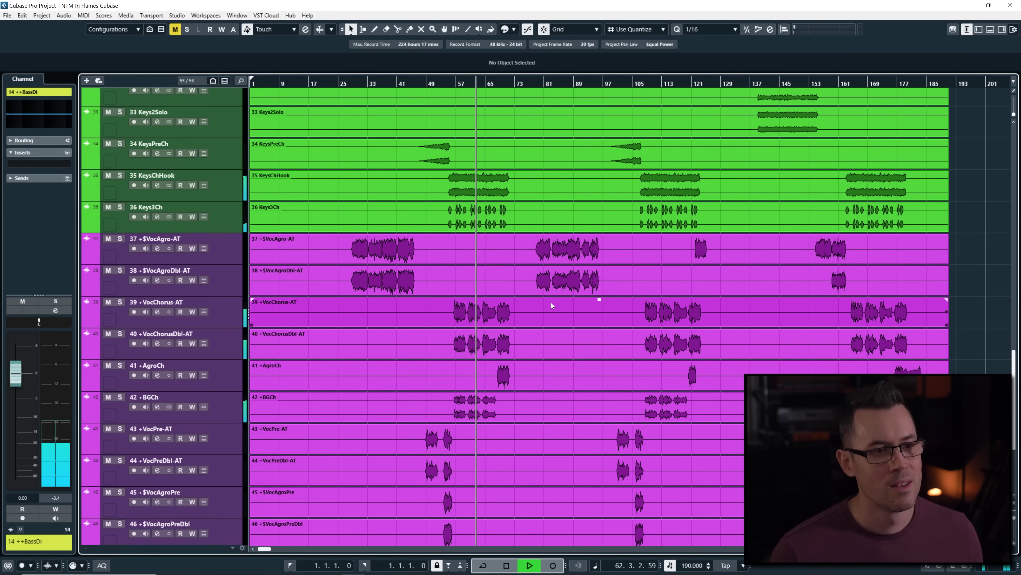
{"action": "key", "text": "space"}
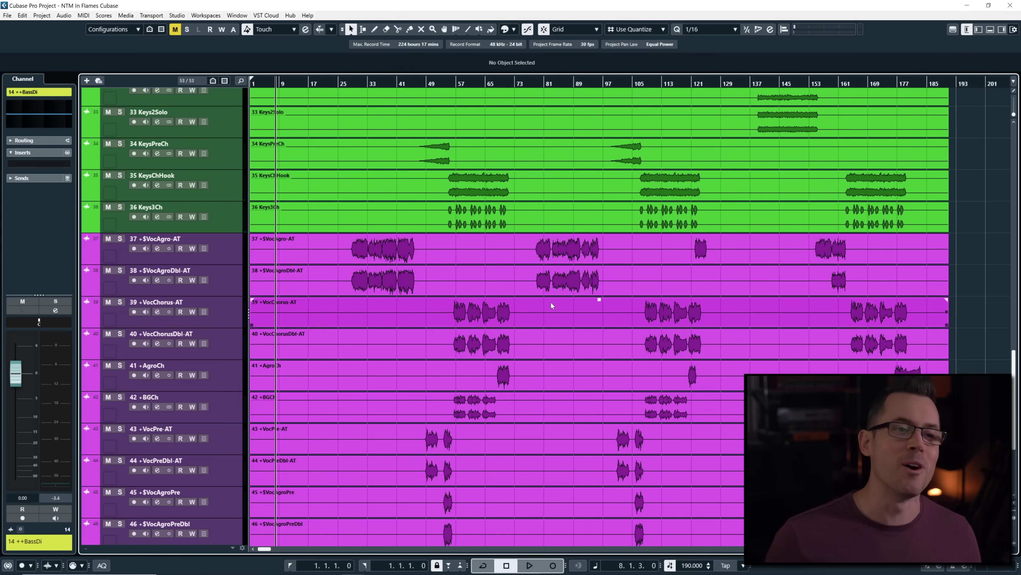
- Audition the RythGtr track soloed from bar 29, followed by the TrpGtr track in exclusive solo
{"action": "scroll", "coordinate": [513, 230], "scroll_direction": "up", "scroll_amount": 15}
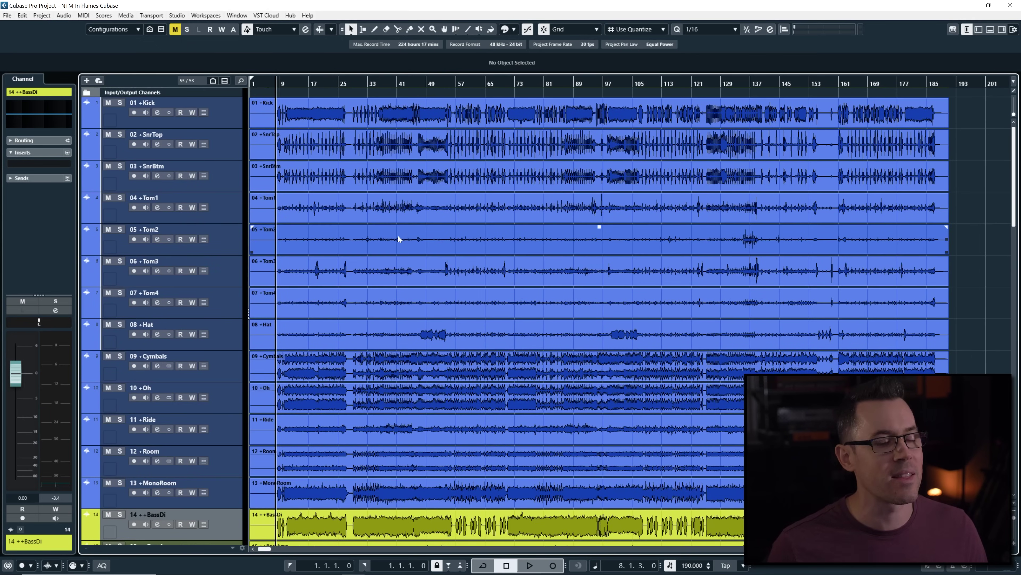
{"action": "scroll", "coordinate": [398, 239], "scroll_direction": "down", "scroll_amount": 7}
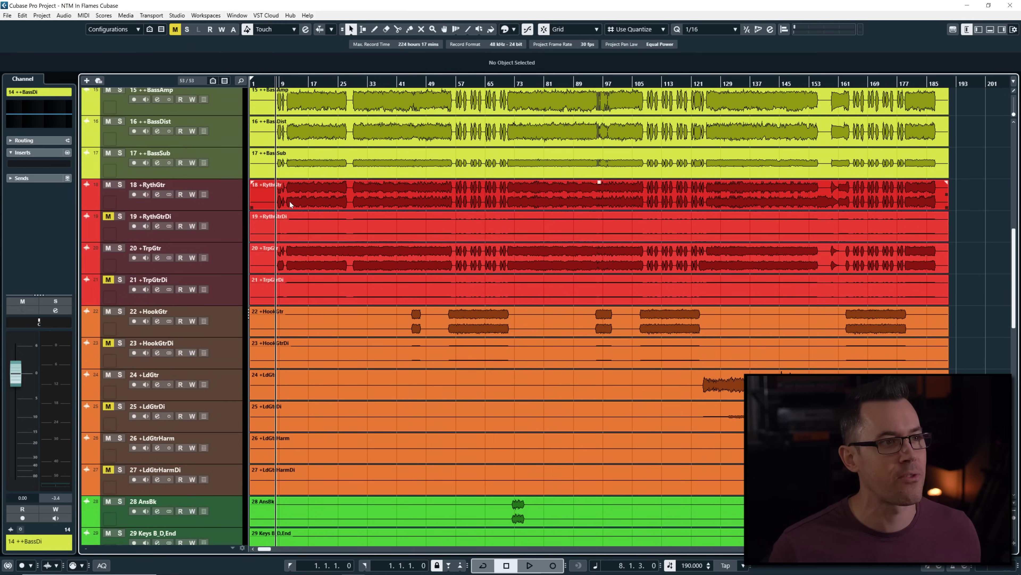
{"action": "scroll", "coordinate": [315, 196], "scroll_direction": "up", "scroll_amount": 8}
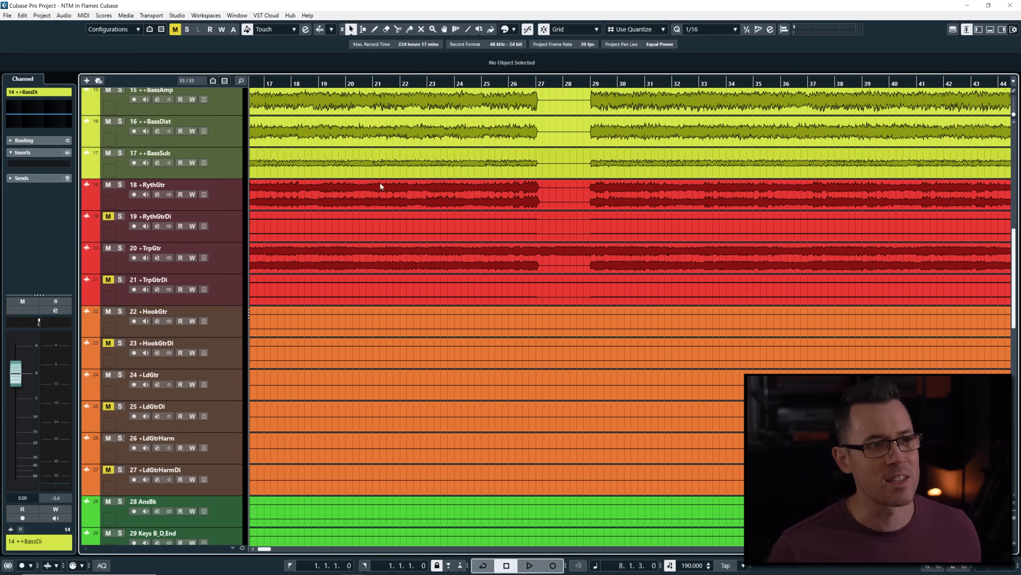
{"action": "scroll", "coordinate": [510, 185], "scroll_direction": "right", "scroll_amount": 4}
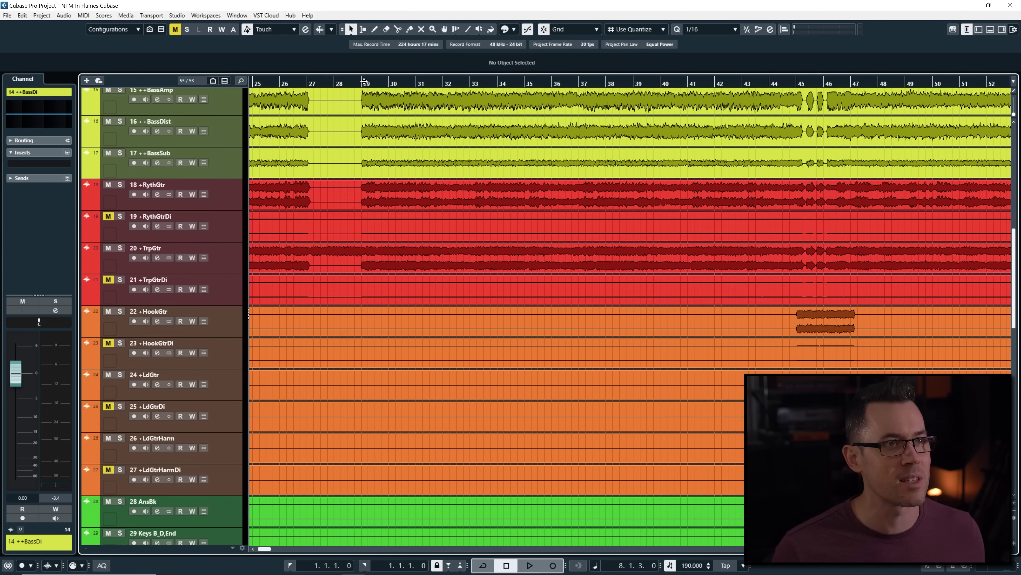
{"action": "left_click", "coordinate": [367, 77]}
{"action": "left_click", "coordinate": [232, 303]}
{"action": "left_click", "coordinate": [237, 200]}
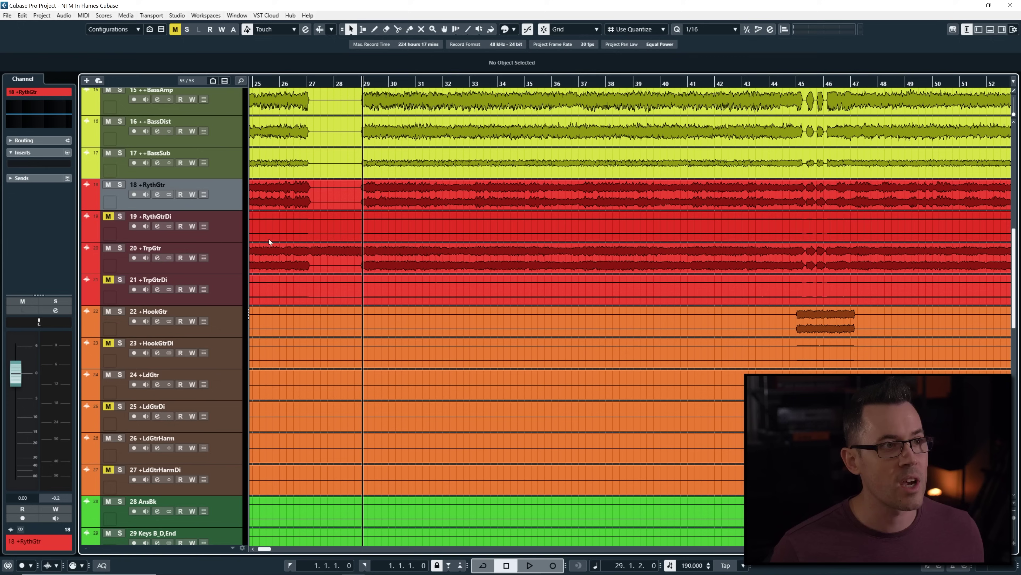
{"action": "key", "text": "s"}
{"action": "key", "text": "space"}
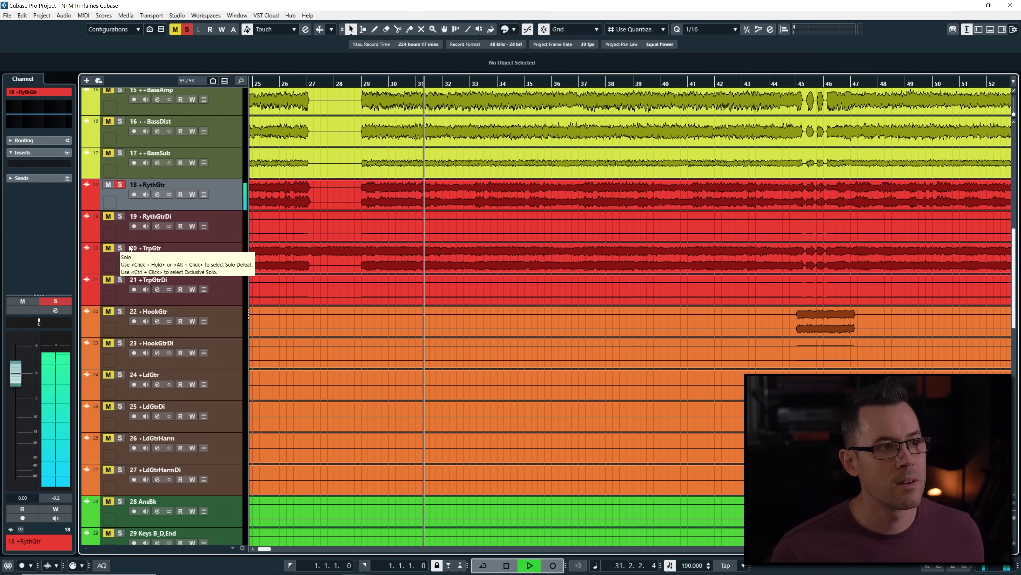
{"action": "left_click", "coordinate": [120, 248], "text": "ctrl"}
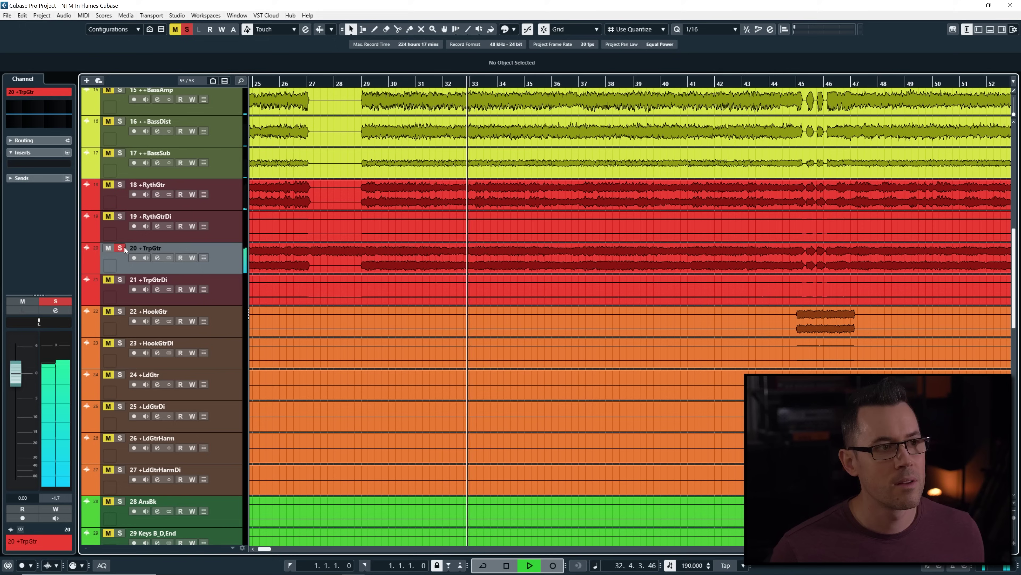
{"action": "key", "text": "space"}
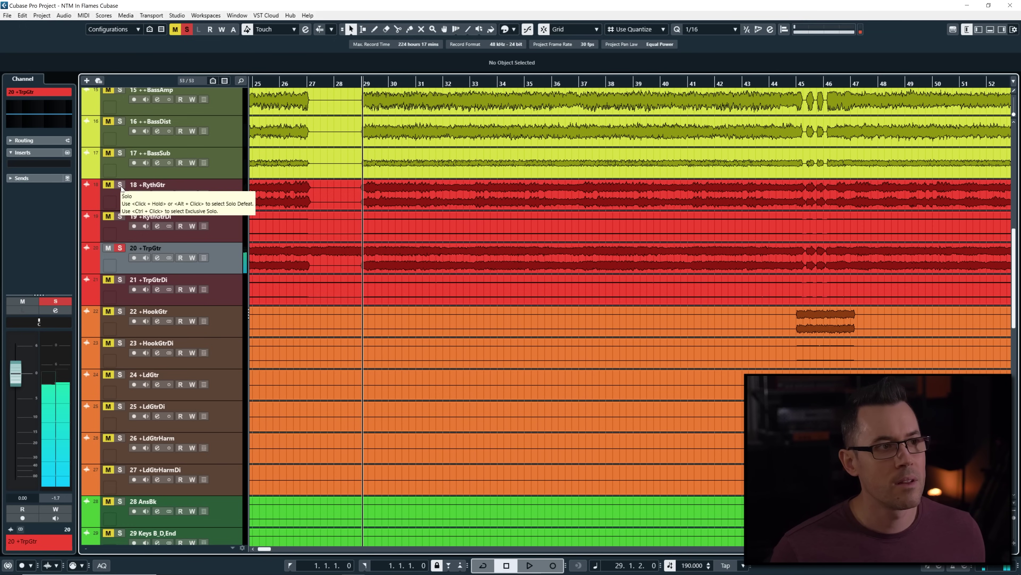
- Play RythGtr and TrpGtr soloed together from bar 29, and clear both solos
{"action": "key", "text": "space"}
{"action": "left_click", "coordinate": [121, 186]}
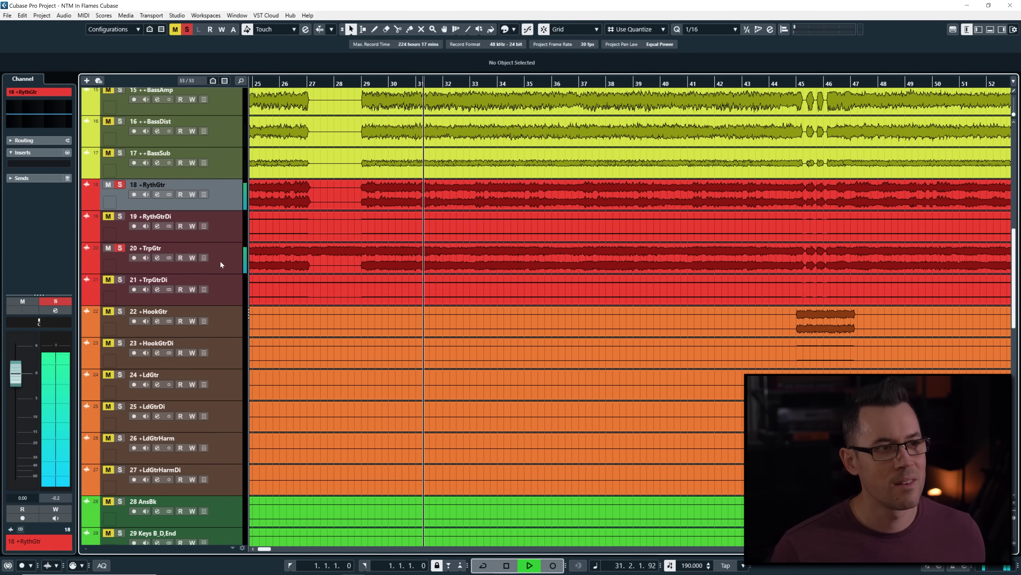
{"action": "left_click", "coordinate": [233, 260], "text": "ctrl"}
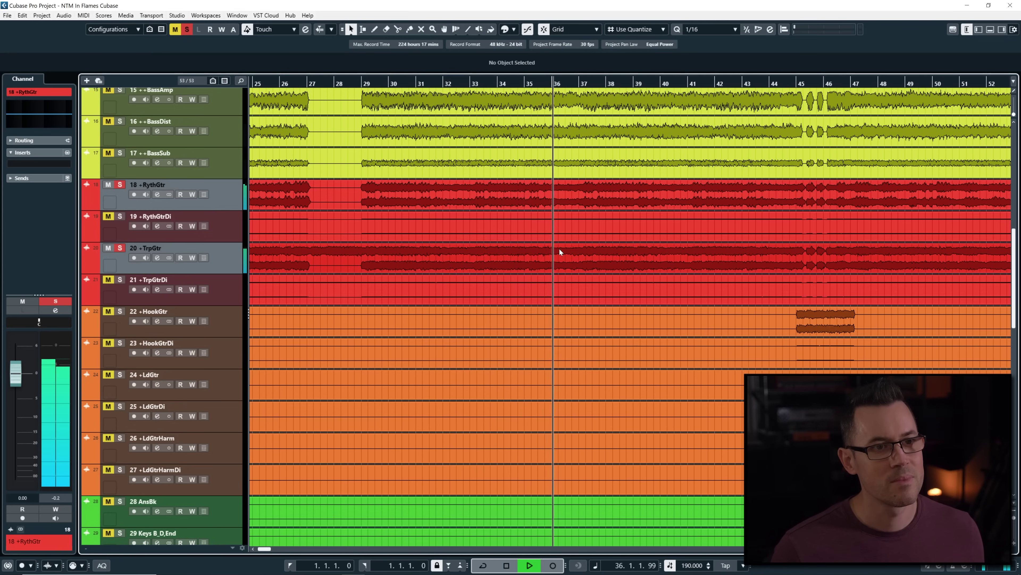
{"action": "key", "text": "s"}
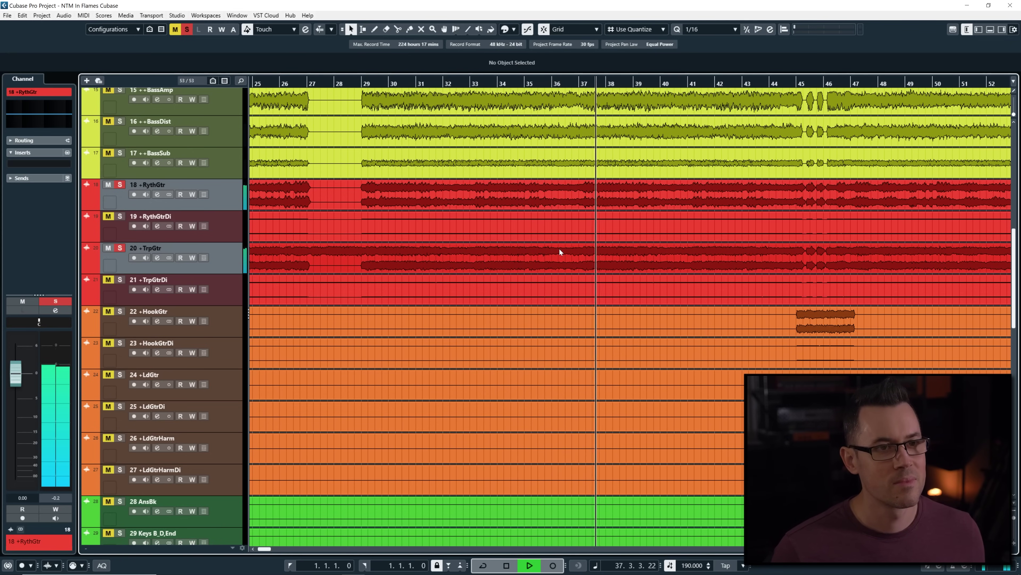
{"action": "key", "text": "space"}
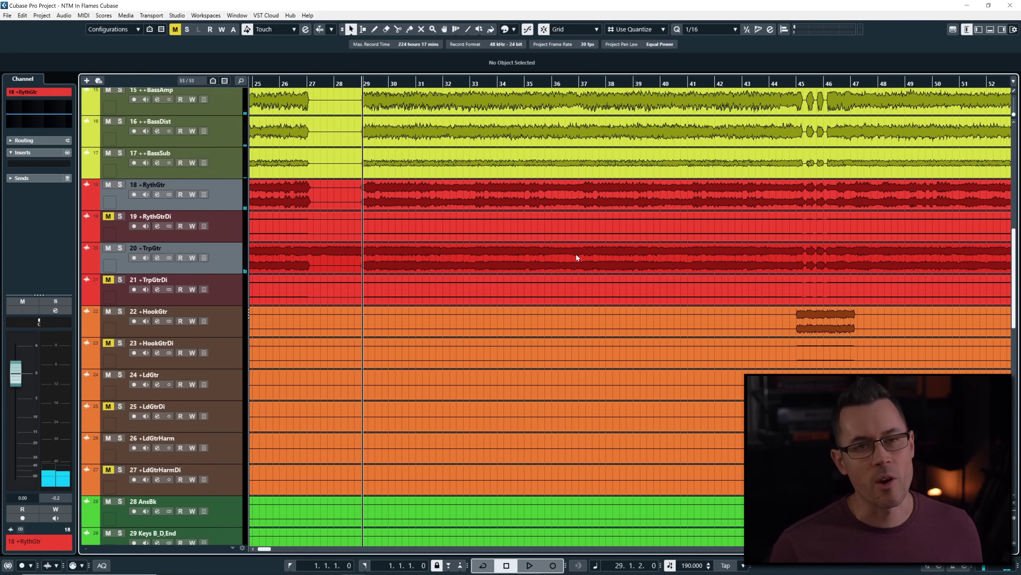
- Audition the HookGtr track in solo from its first part at bar 45, and clear the solo
{"action": "scroll", "coordinate": [564, 250], "scroll_direction": "up", "scroll_amount": 6}
{"action": "key", "text": "g"}
{"action": "key", "text": "g"}
{"action": "key", "text": "g"}
{"action": "key", "text": "g"}
{"action": "key", "text": "g"}
{"action": "key", "text": "g"}
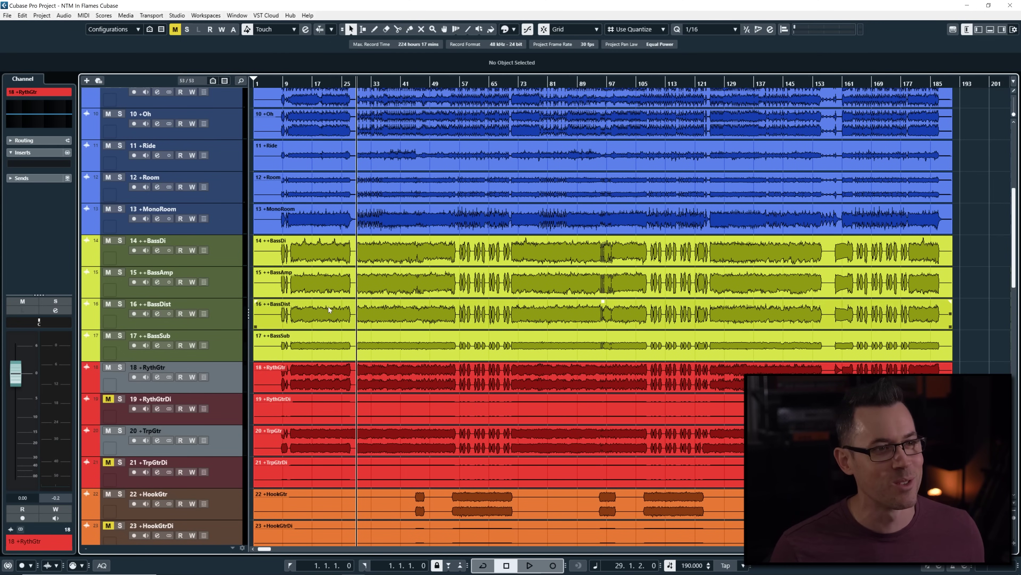
{"action": "key", "text": "h"}
{"action": "key", "text": "h"}
{"action": "key", "text": "h"}
{"action": "key", "text": "h"}
{"action": "key", "text": "h"}
{"action": "key", "text": "h"}
{"action": "scroll", "coordinate": [506, 336], "scroll_direction": "right", "scroll_amount": 3}
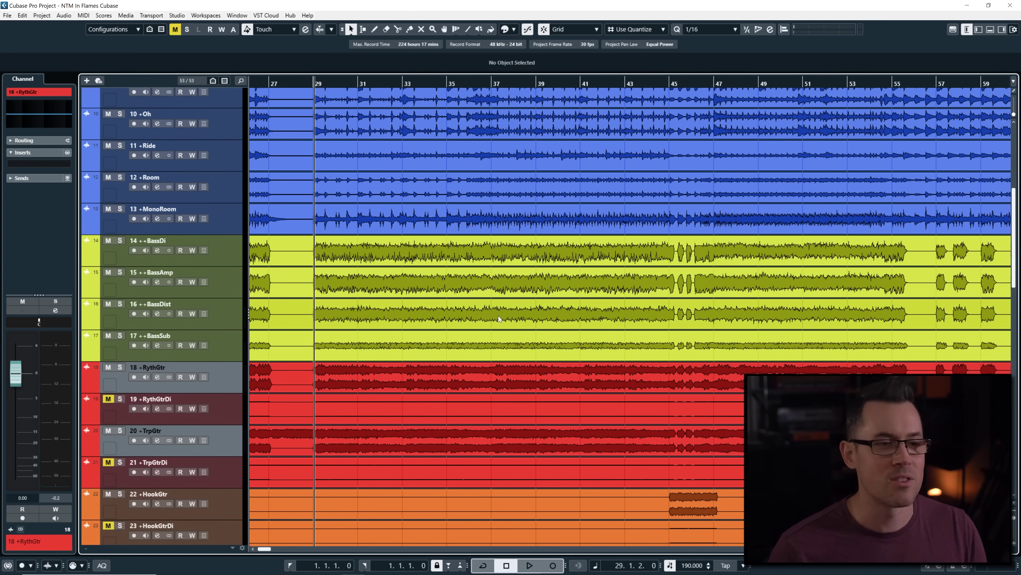
{"action": "scroll", "coordinate": [478, 326], "scroll_direction": "down", "scroll_amount": 5}
{"action": "scroll", "coordinate": [501, 325], "scroll_direction": "right", "scroll_amount": 2}
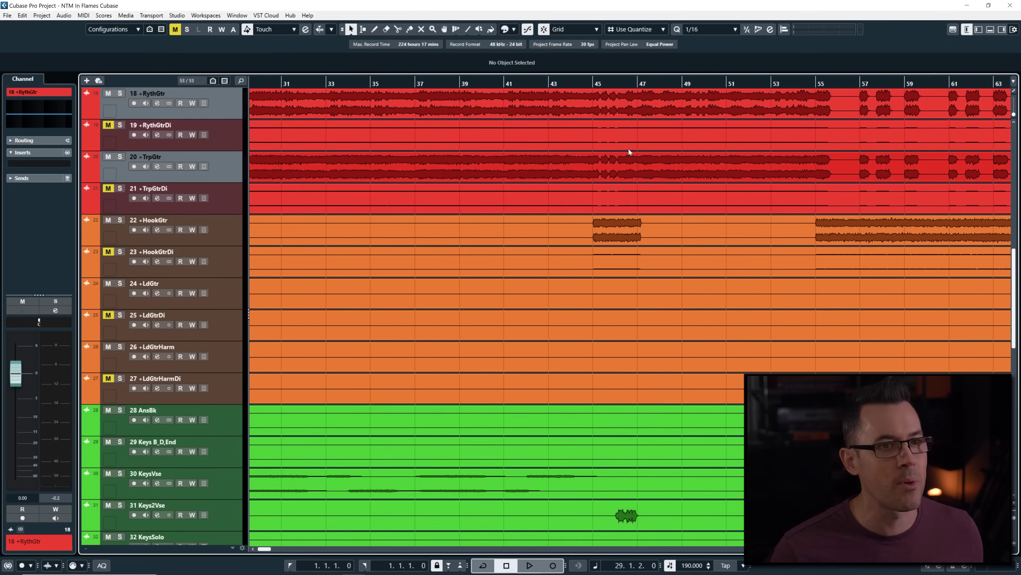
{"action": "left_click", "coordinate": [592, 83]}
{"action": "scroll", "coordinate": [587, 248], "scroll_direction": "right", "scroll_amount": 3}
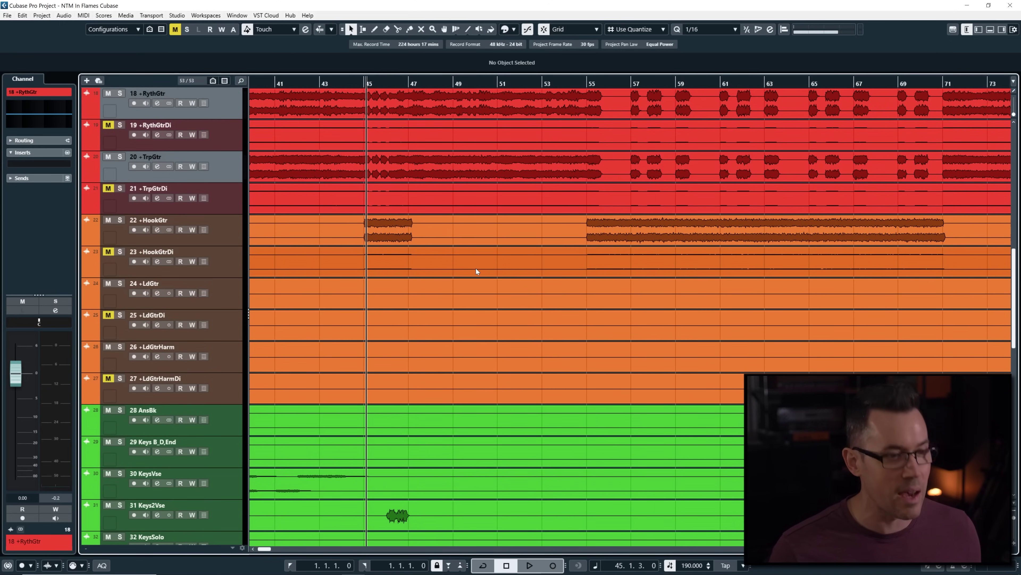
{"action": "left_click", "coordinate": [241, 235]}
{"action": "key", "text": "s"}
{"action": "key", "text": "space"}
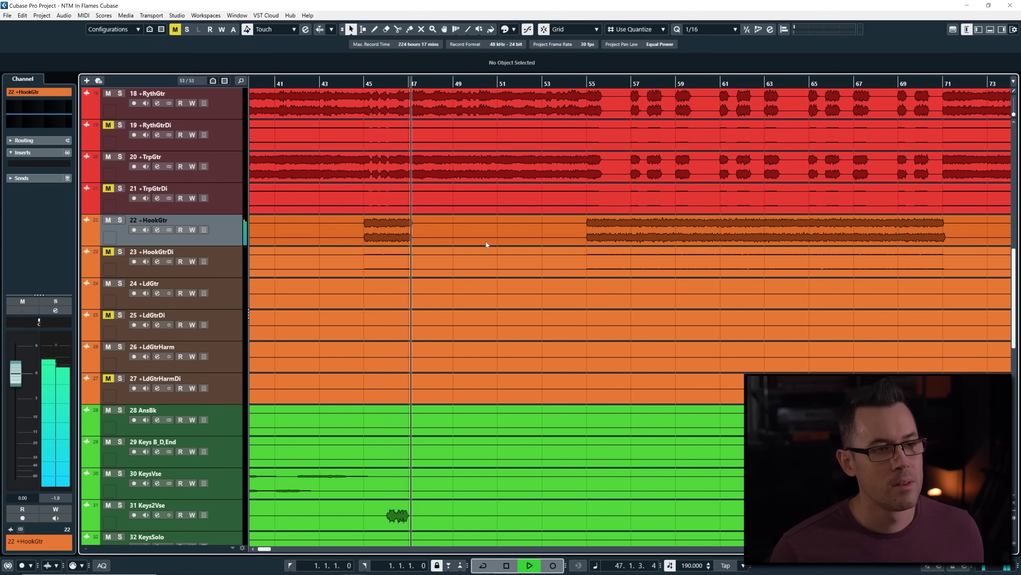
{"action": "key", "text": "space"}
{"action": "key", "text": "s"}
- Solo the LdGtr track and play it from the start of the lead part at bar 124
{"action": "key", "text": "g"}
{"action": "key", "text": "g"}
{"action": "key", "text": "g"}
{"action": "left_click", "coordinate": [626, 83]}
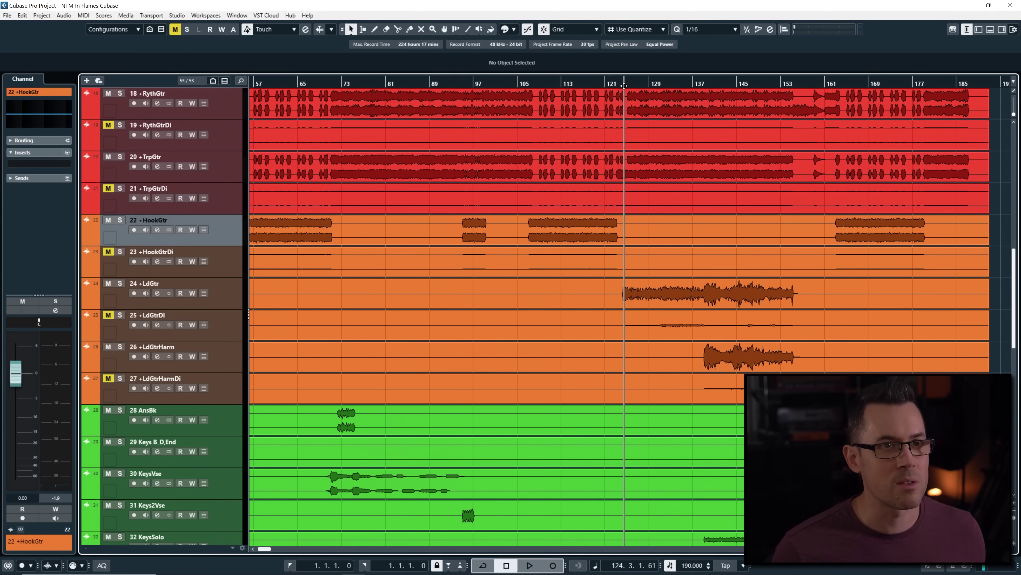
{"action": "scroll", "coordinate": [701, 258], "scroll_direction": "right", "scroll_amount": 3}
{"action": "left_click", "coordinate": [232, 294]}
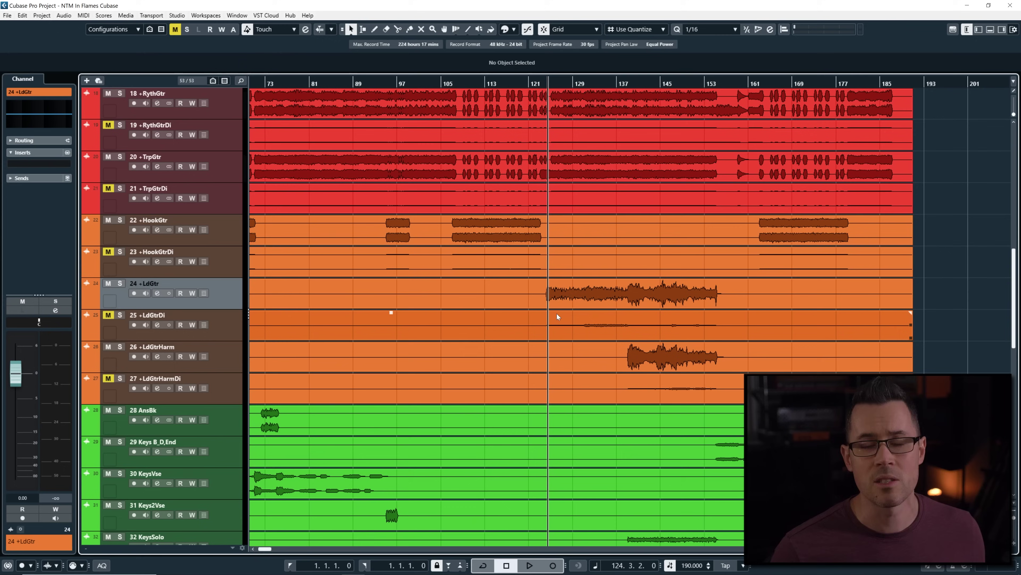
{"action": "key", "text": "s"}
{"action": "key", "text": "space"}
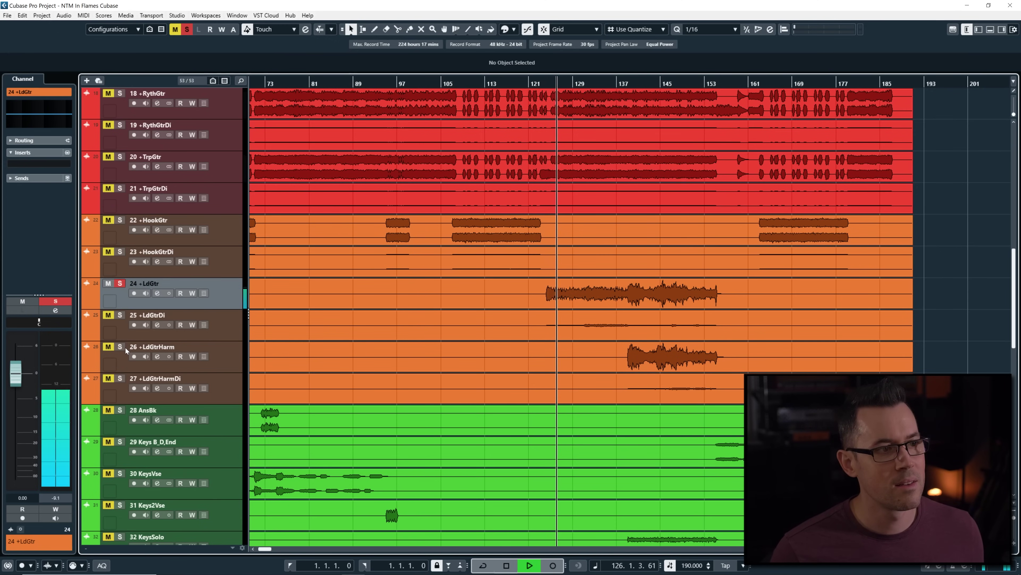
- Add the LdGtrHarm track to the solo and move playback to about bar 140, near the start of the harmony part
{"action": "key", "text": "Down"}
{"action": "key", "text": "Down"}
{"action": "key", "text": "s"}
{"action": "left_click", "coordinate": [639, 85]}
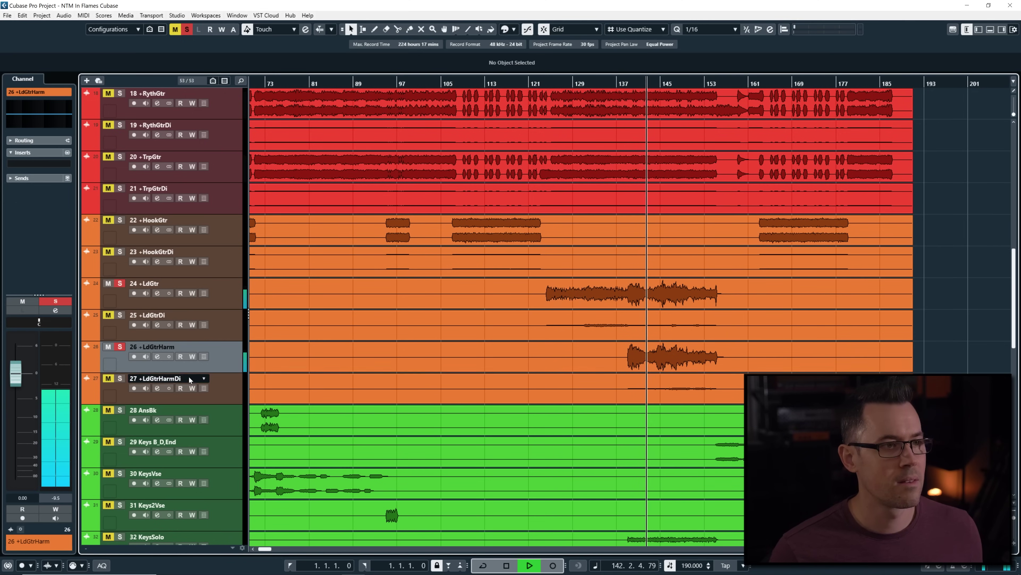
- Clear the LdGtr and LdGtrHarm solos and stop playback
{"action": "left_click", "coordinate": [241, 297]}
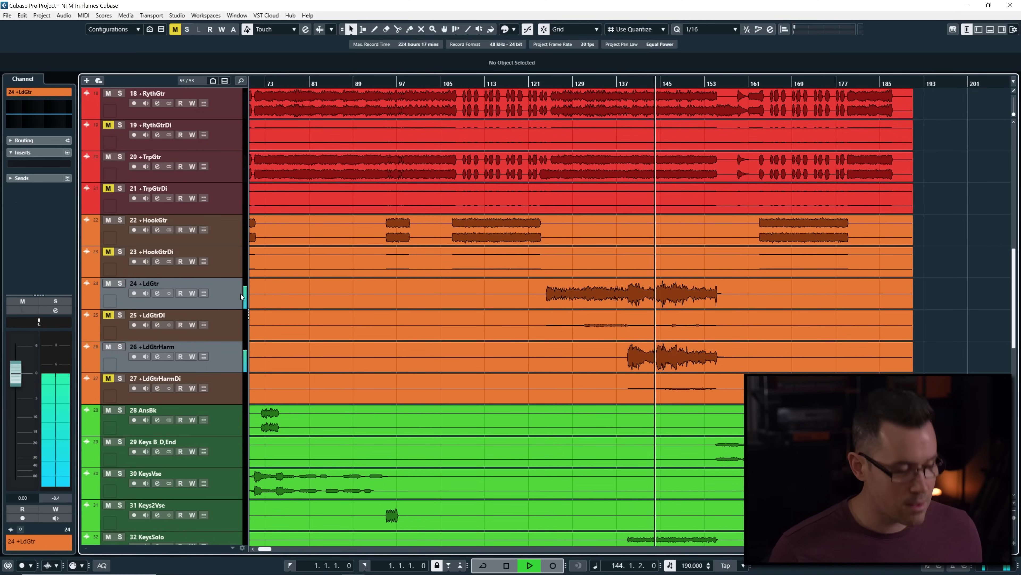
{"action": "scroll", "coordinate": [488, 311], "scroll_direction": "down", "scroll_amount": 3}
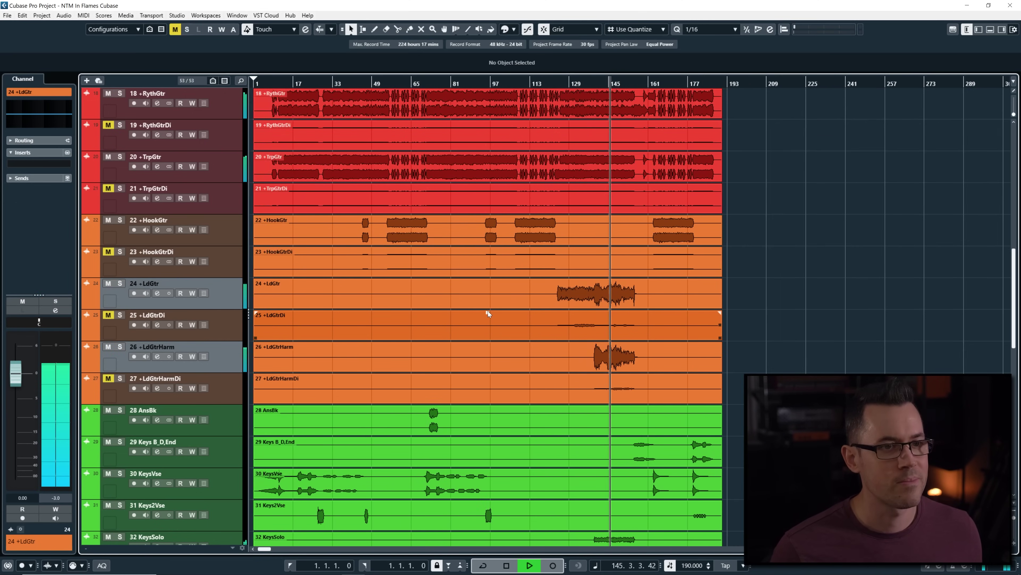
{"action": "scroll", "coordinate": [487, 311], "scroll_direction": "up", "scroll_amount": 9}
{"action": "key", "text": "space"}
- Move the playback position to bar 33 and step through the bass tracks from BassDi to BassSub
{"action": "scroll", "coordinate": [456, 303], "scroll_direction": "up", "scroll_amount": 3}
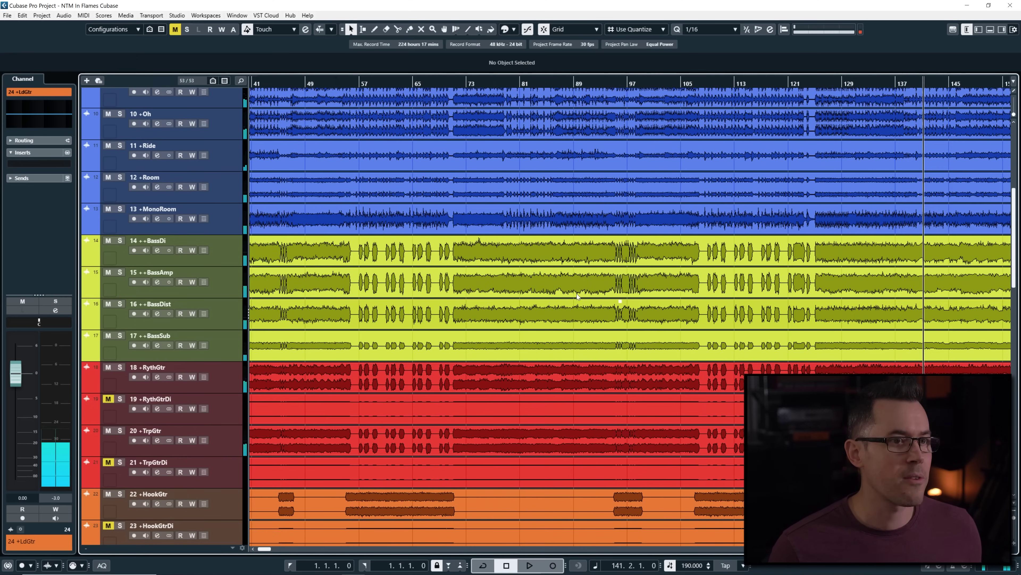
{"action": "scroll", "coordinate": [591, 294], "scroll_direction": "up", "scroll_amount": 3}
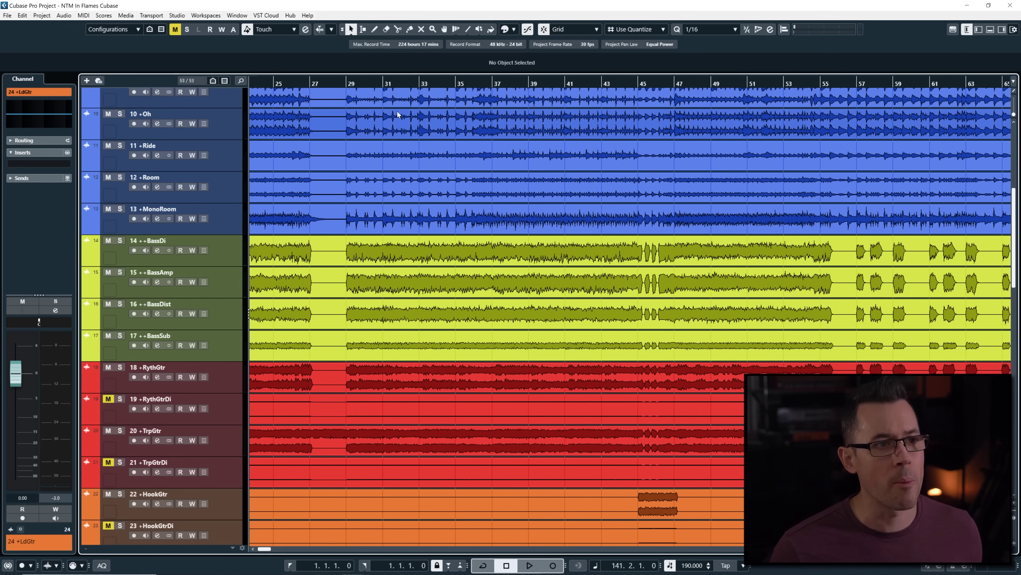
{"action": "left_click", "coordinate": [419, 85]}
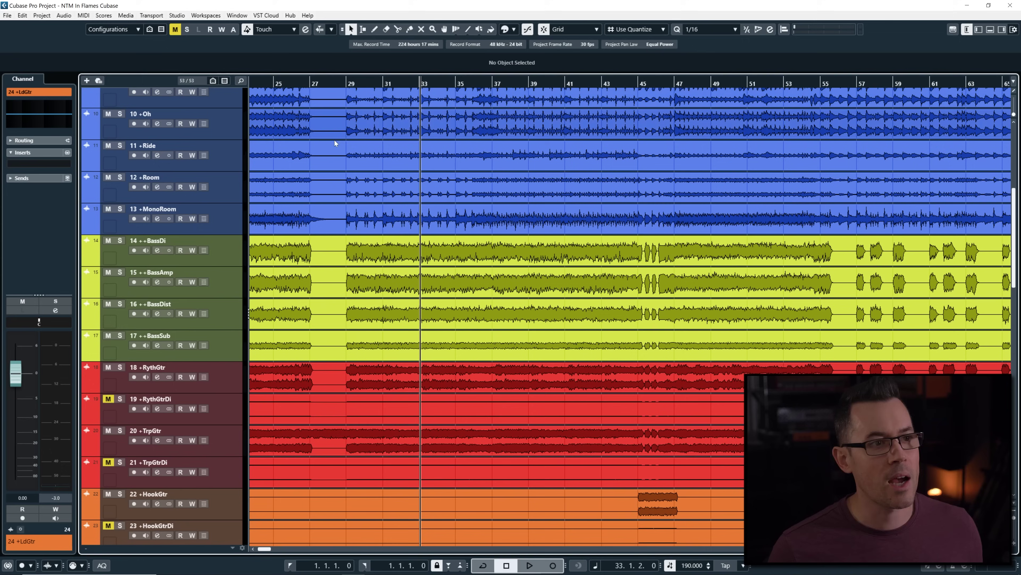
{"action": "left_click", "coordinate": [227, 243]}
{"action": "left_click", "coordinate": [231, 282]}
{"action": "left_click", "coordinate": [232, 313]}
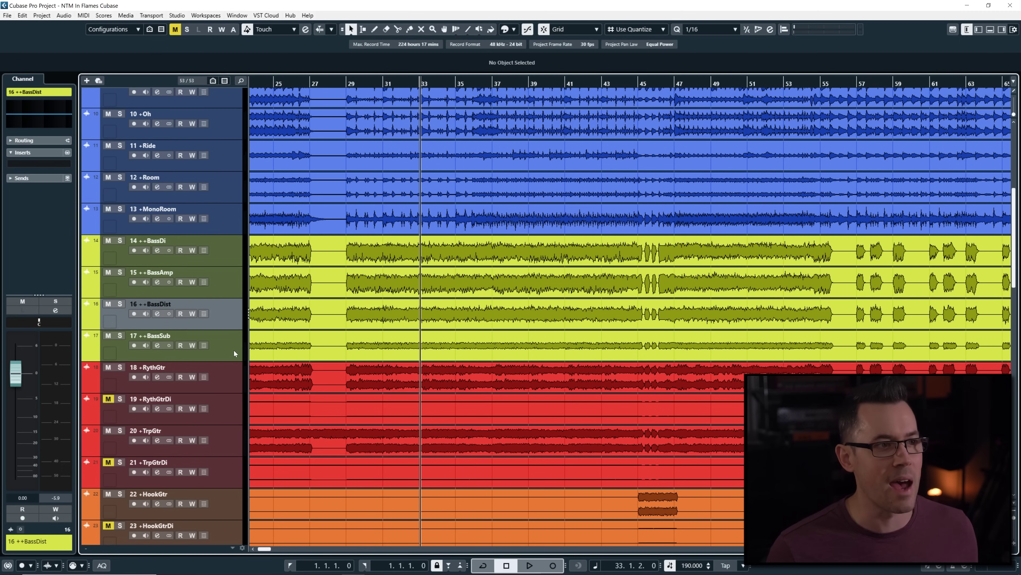
{"action": "left_click", "coordinate": [234, 350]}
- Audition the BassDi track in solo from bar 33, and clear the solo
{"action": "left_click", "coordinate": [242, 251]}
{"action": "key", "text": "s"}
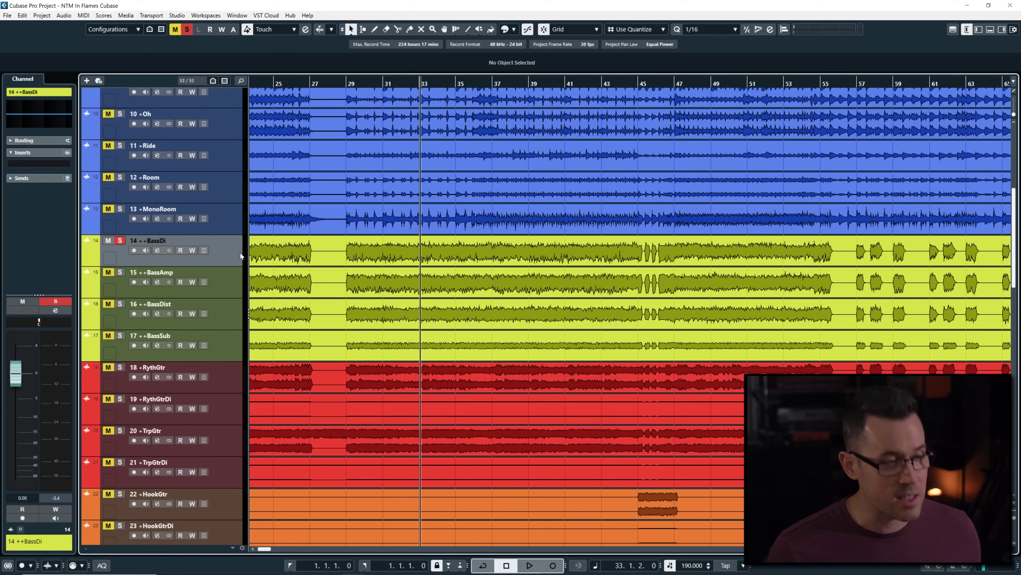
{"action": "key", "text": "space"}
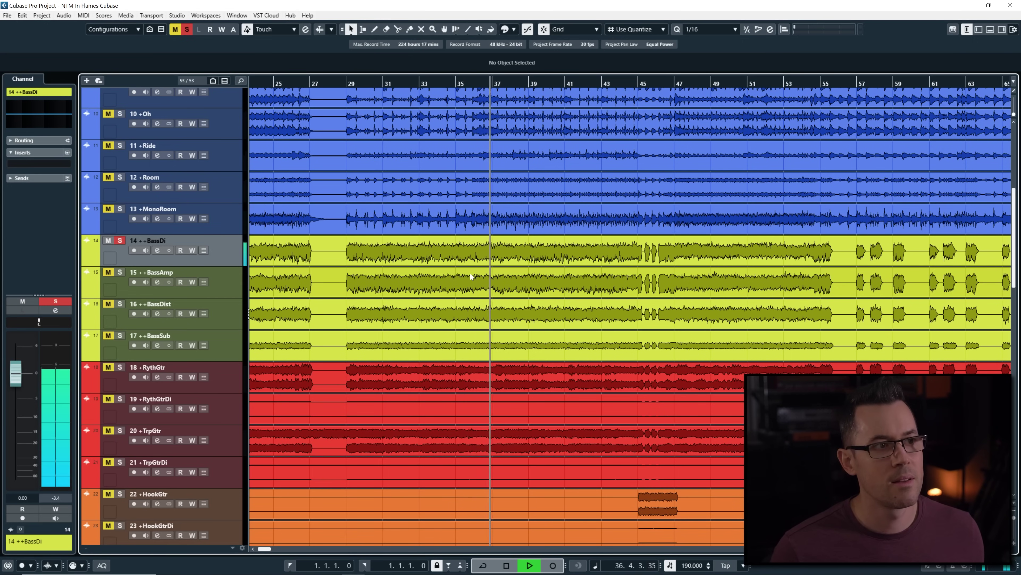
{"action": "key", "text": "space"}
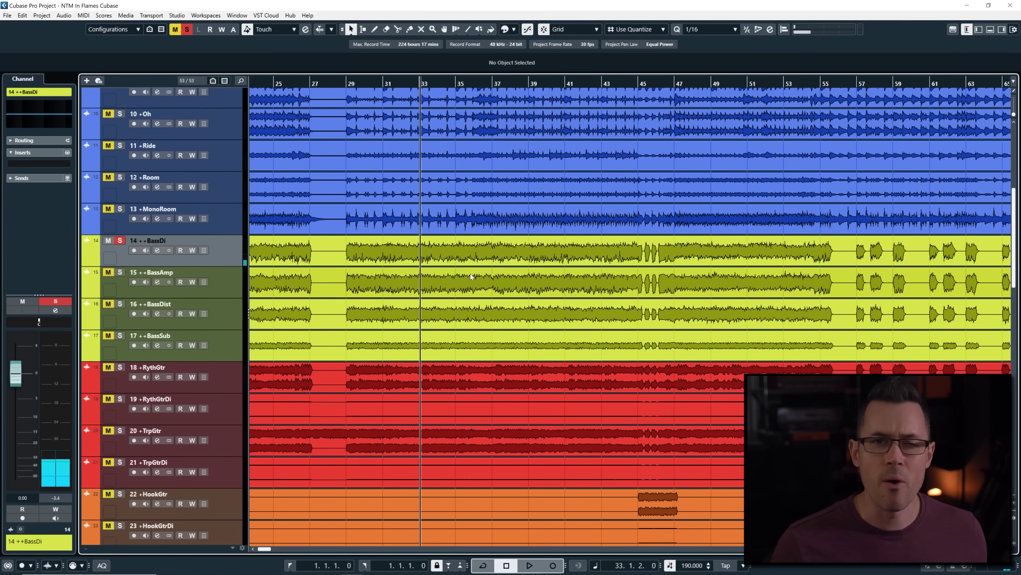
{"action": "key", "text": "s"}
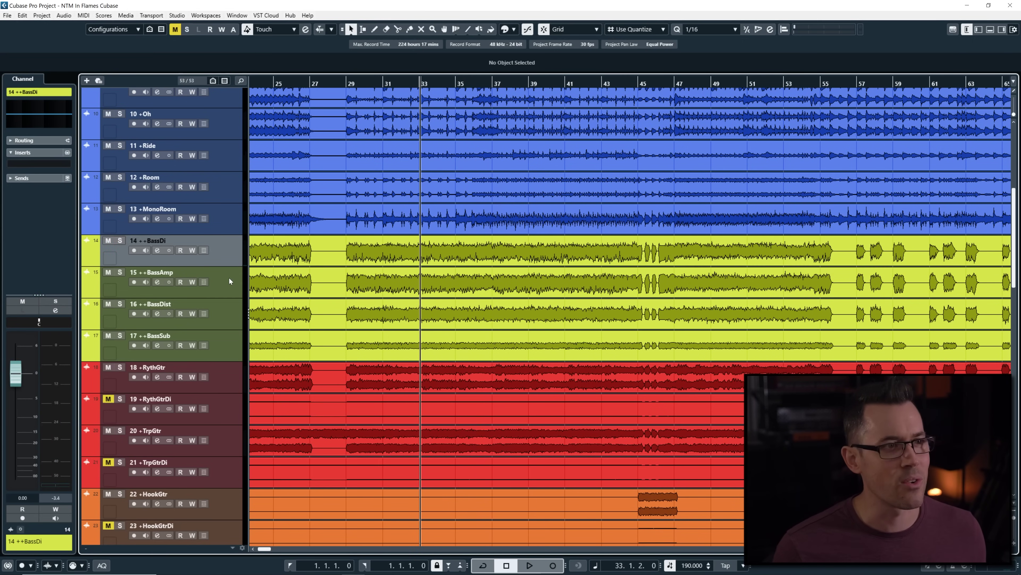
- Step through the bass tracks, audition BassAmp in solo from bar 33, and clear the solo
{"action": "left_click", "coordinate": [229, 278]}
{"action": "left_click", "coordinate": [223, 323]}
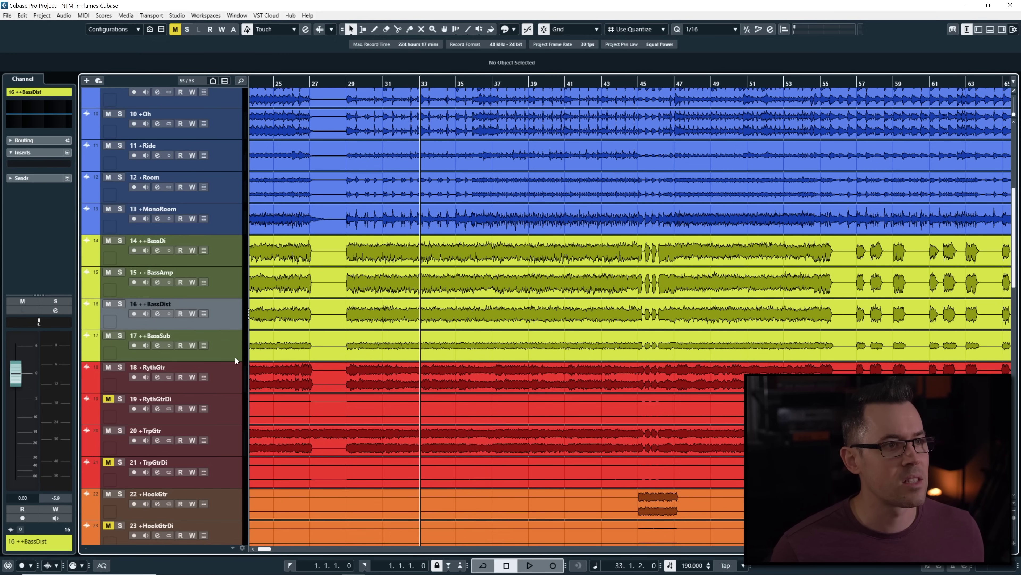
{"action": "left_click", "coordinate": [229, 349]}
{"action": "left_click", "coordinate": [225, 238]}
{"action": "left_click", "coordinate": [234, 275]}
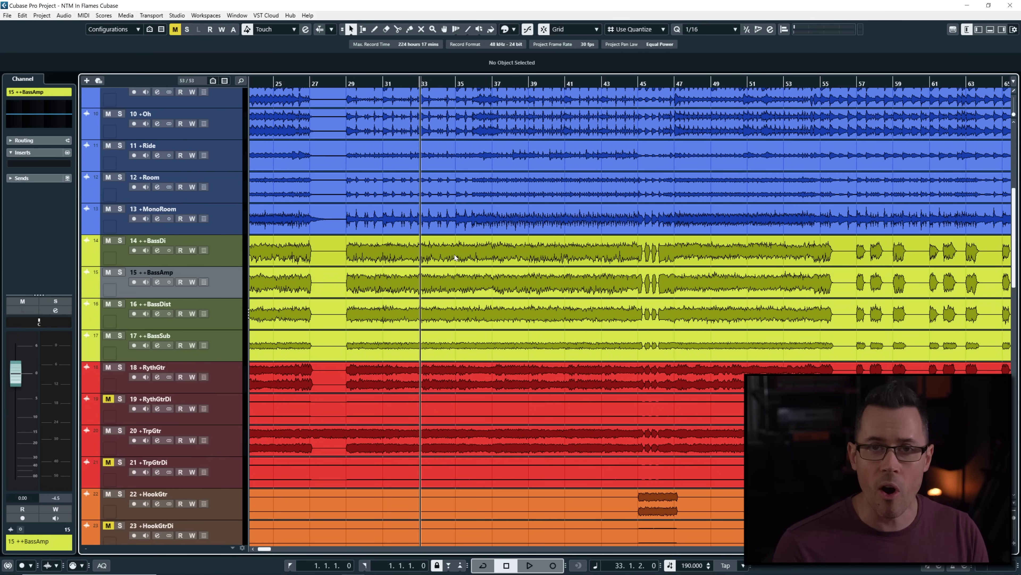
{"action": "key", "text": "s"}
{"action": "key", "text": "space"}
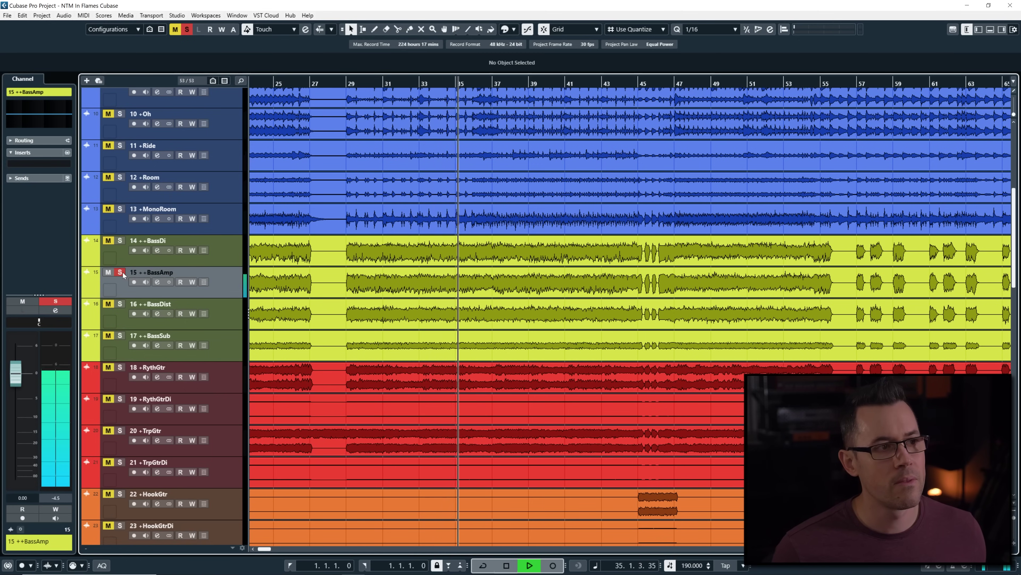
{"action": "key", "text": "space"}
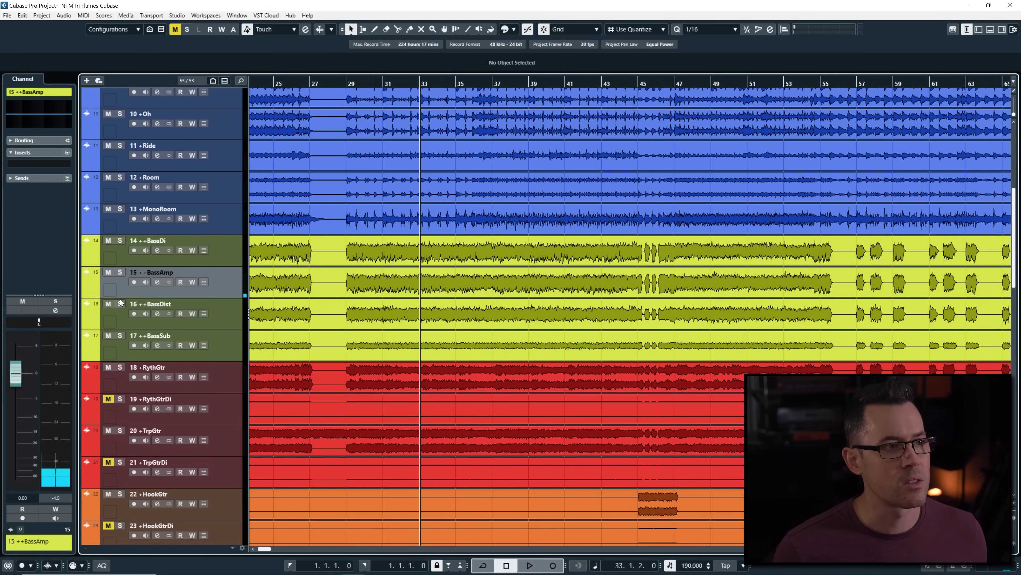
- Audition the BassDist track in solo from bar 33, briefly adding BassAmp for comparison, and clear both solos
{"action": "left_click", "coordinate": [120, 304], "text": "ctrl"}
{"action": "key", "text": "space"}
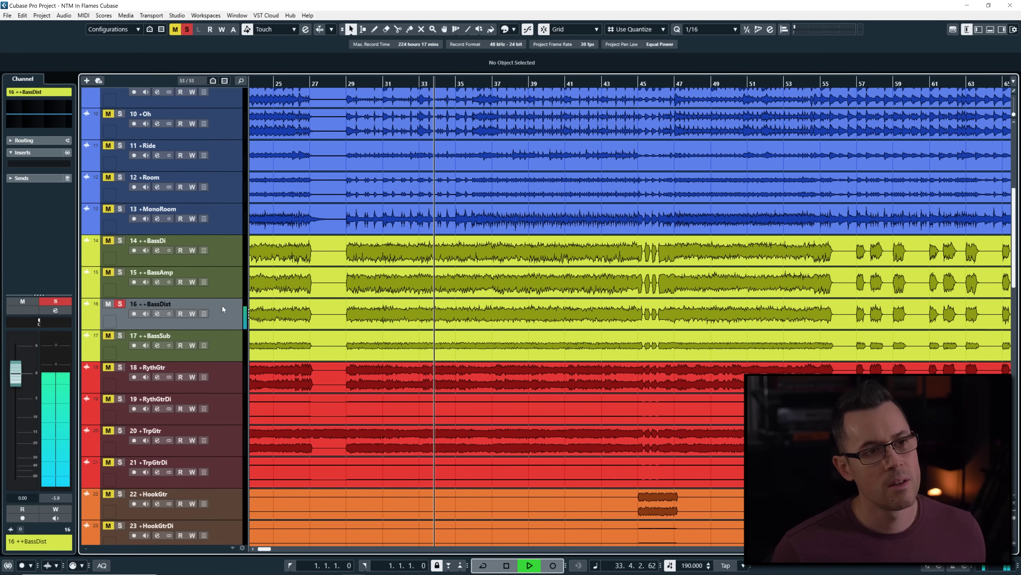
{"action": "left_click", "coordinate": [122, 272]}
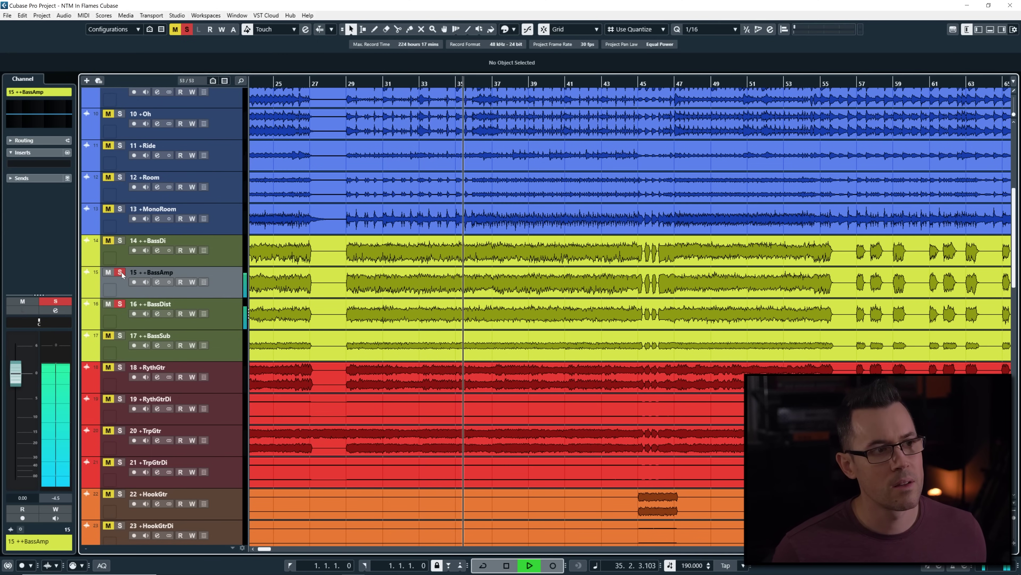
{"action": "left_click", "coordinate": [122, 272]}
{"action": "key", "text": "space"}
{"action": "left_click", "coordinate": [120, 305]}
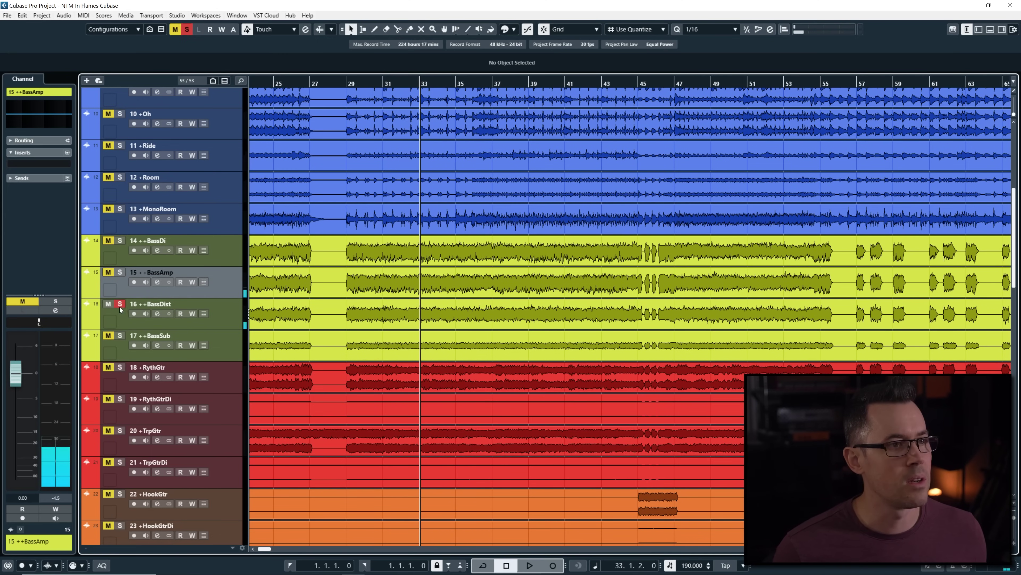
- Audition the BassSub track in solo from bar 33, and clear the solo
{"action": "left_click", "coordinate": [120, 336]}
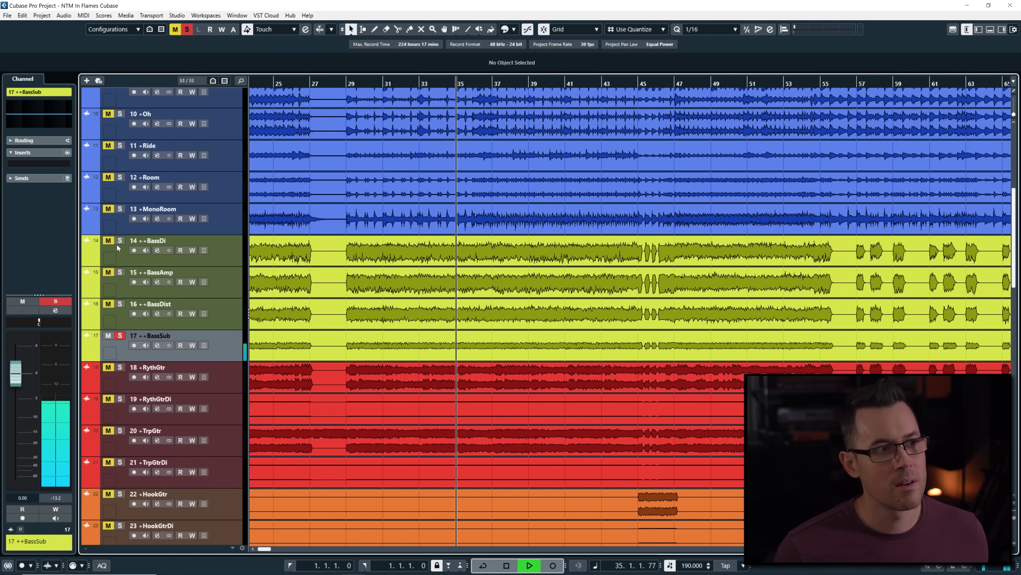
{"action": "key", "text": "space"}
{"action": "left_click", "coordinate": [120, 335]}
- Play the full mix briefly from bar 33, move the playback position to about bar 36, and select the Cymbals track
{"action": "key", "text": "shift+f"}
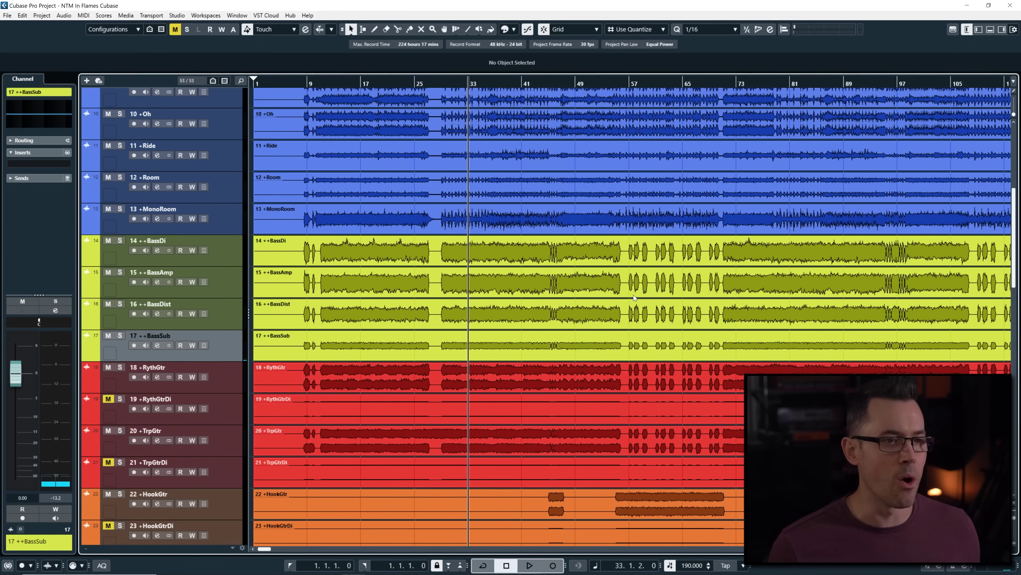
{"action": "scroll", "coordinate": [516, 243], "scroll_direction": "up", "scroll_amount": 10}
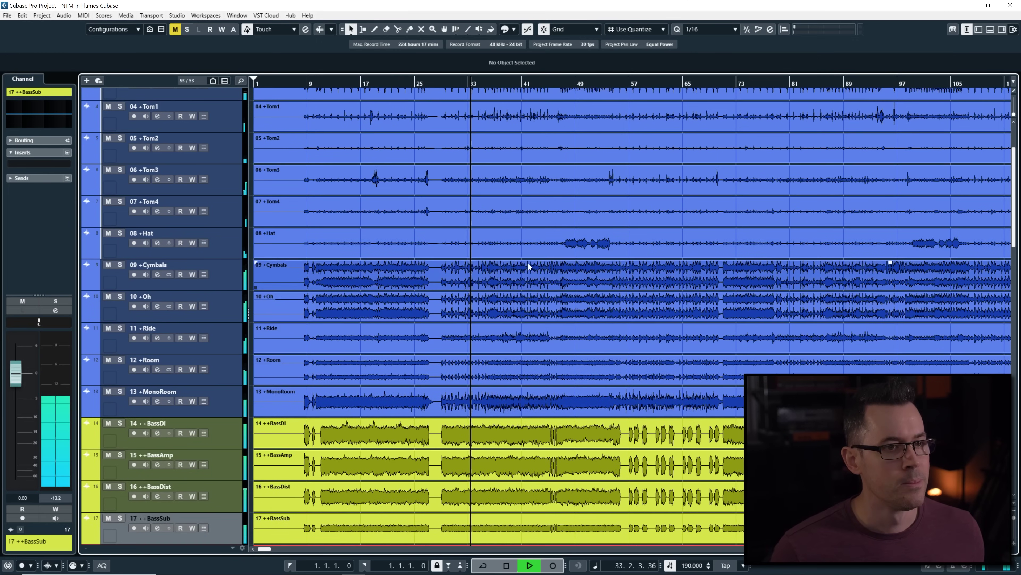
{"action": "key", "text": "g"}
{"action": "key", "text": "space"}
{"action": "key", "text": "space"}
{"action": "key", "text": "h"}
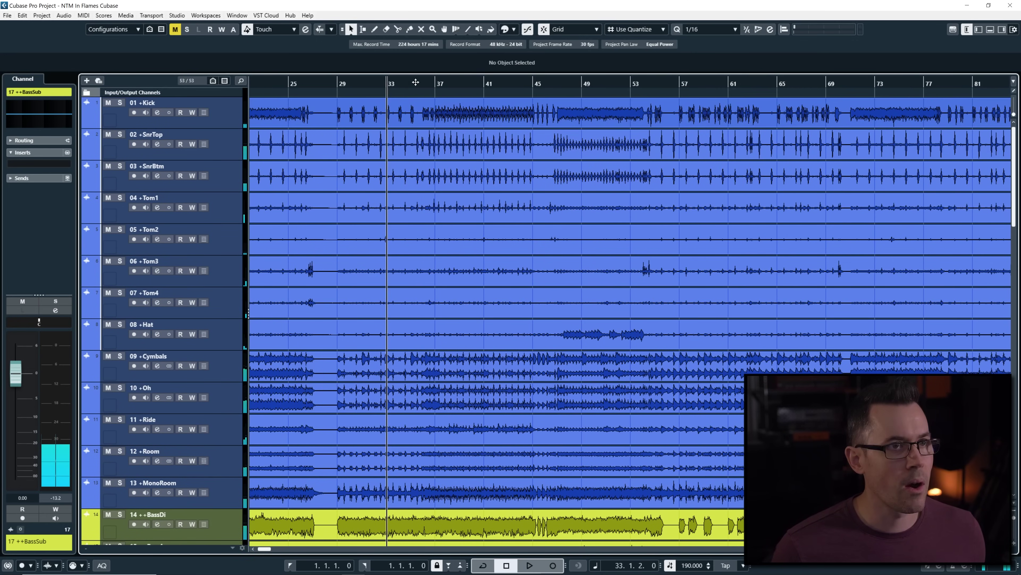
{"action": "left_click", "coordinate": [427, 83]}
{"action": "key", "text": "h"}
{"action": "key", "text": "h"}
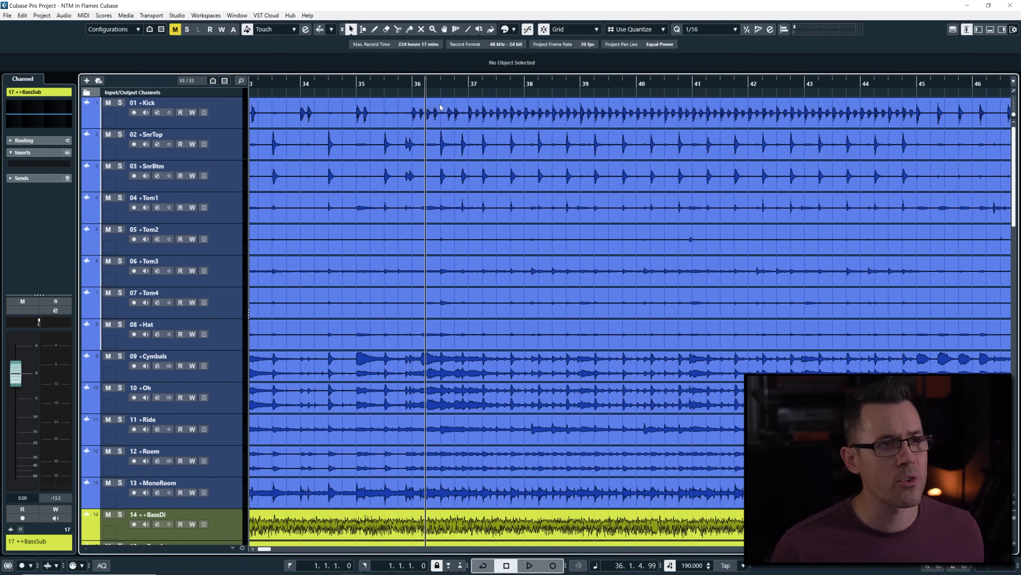
{"action": "left_click", "coordinate": [229, 362]}
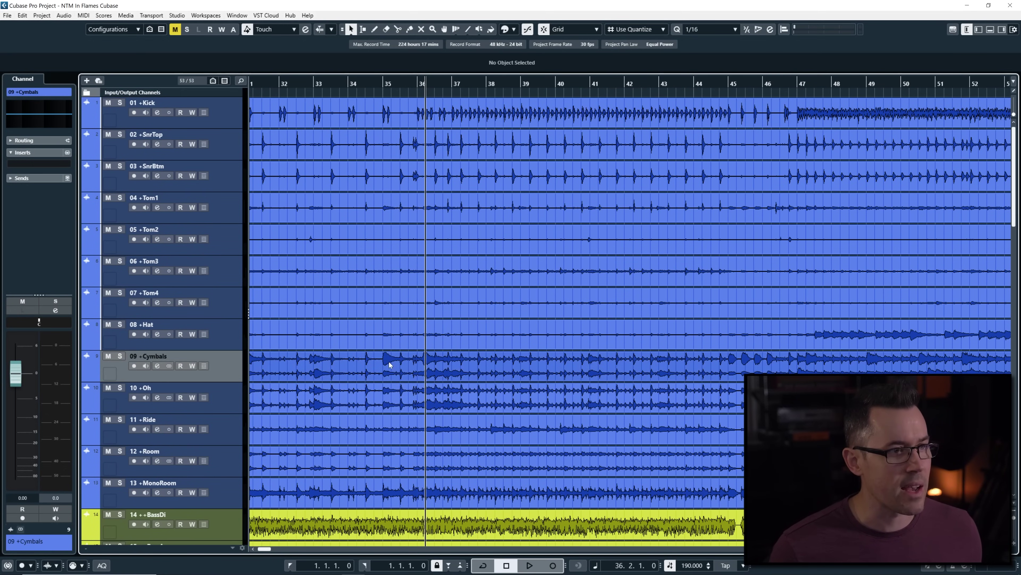
- Audition the RythGtr track in solo from bar 36, and clear the solo
{"action": "key", "text": "g"}
{"action": "key", "text": "g"}
{"action": "key", "text": "g"}
{"action": "scroll", "coordinate": [422, 373], "scroll_direction": "down", "scroll_amount": 5}
{"action": "scroll", "coordinate": [421, 373], "scroll_direction": "down", "scroll_amount": 3}
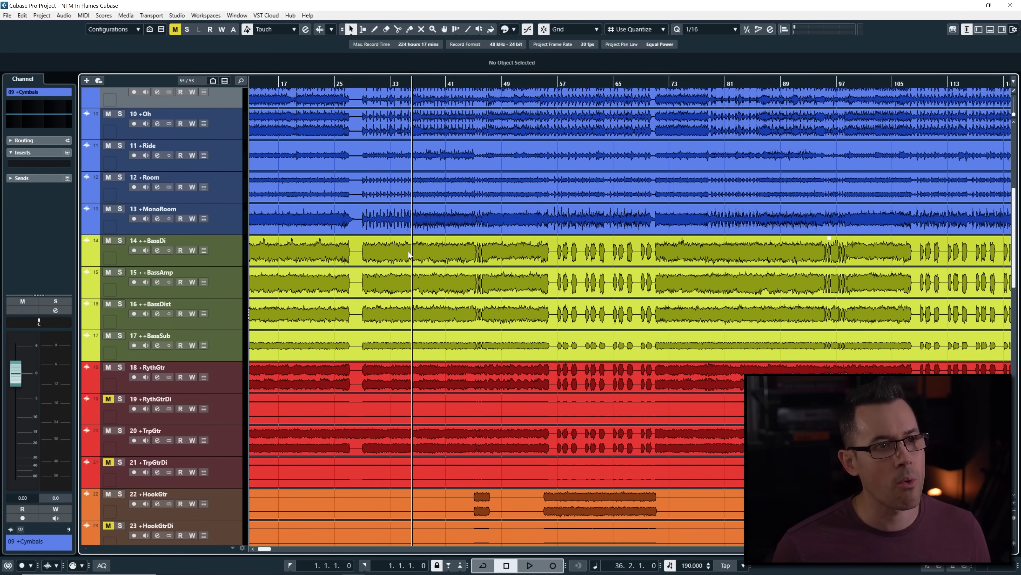
{"action": "left_click", "coordinate": [405, 253]}
{"action": "left_click", "coordinate": [429, 288]}
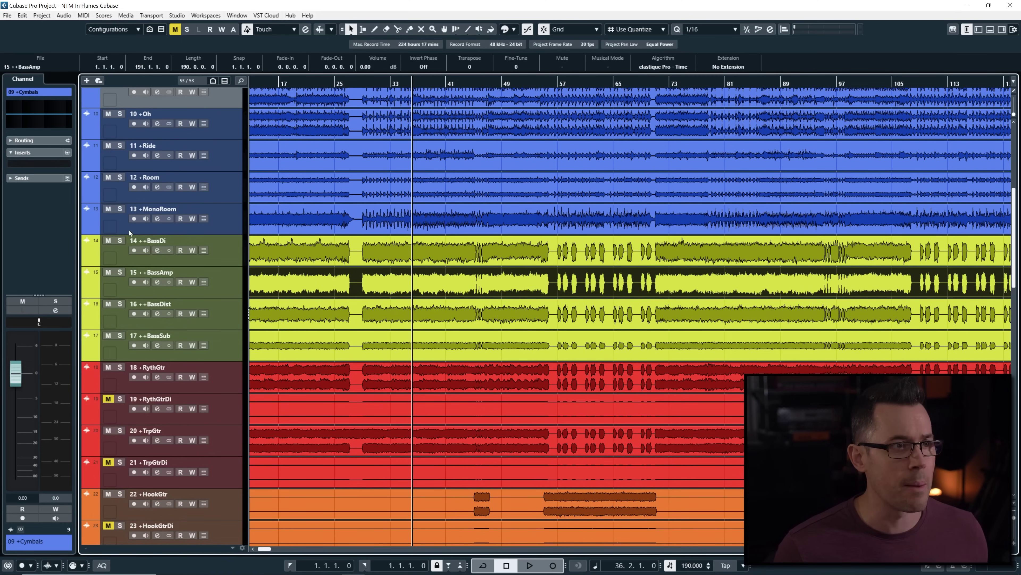
{"action": "left_click", "coordinate": [120, 367]}
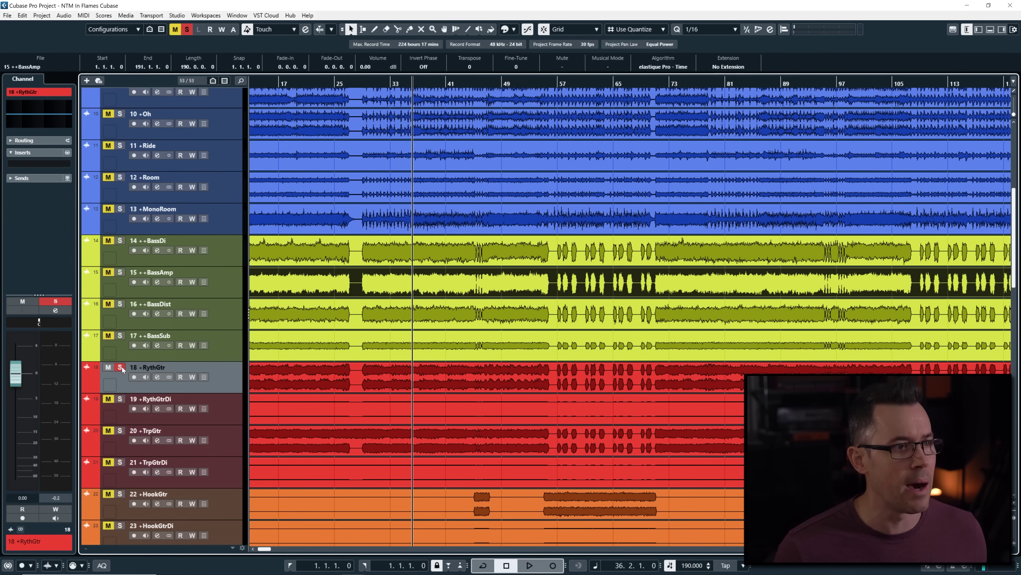
{"action": "key", "text": "space"}
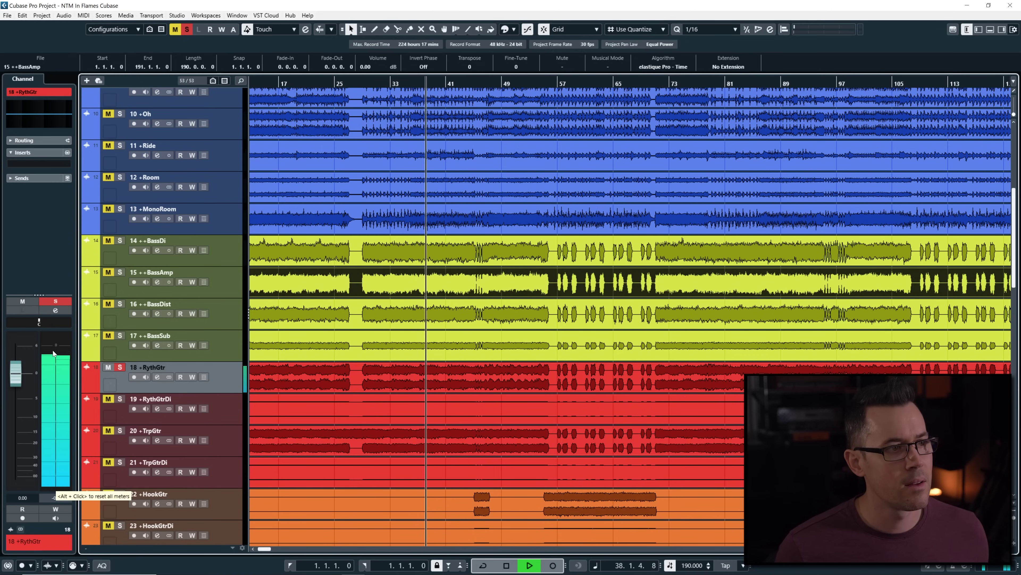
{"action": "key", "text": "space"}
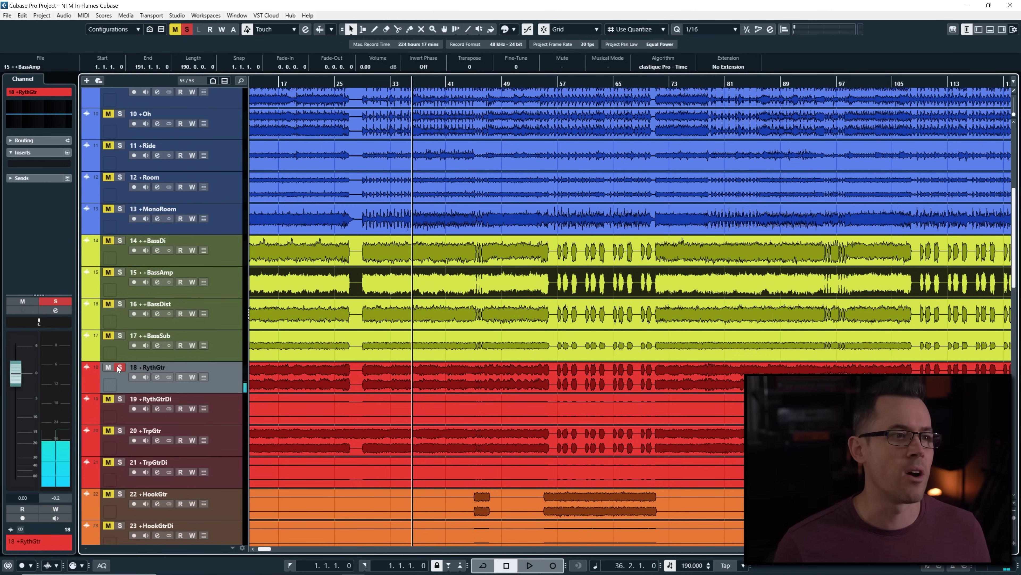
{"action": "left_click", "coordinate": [119, 367]}
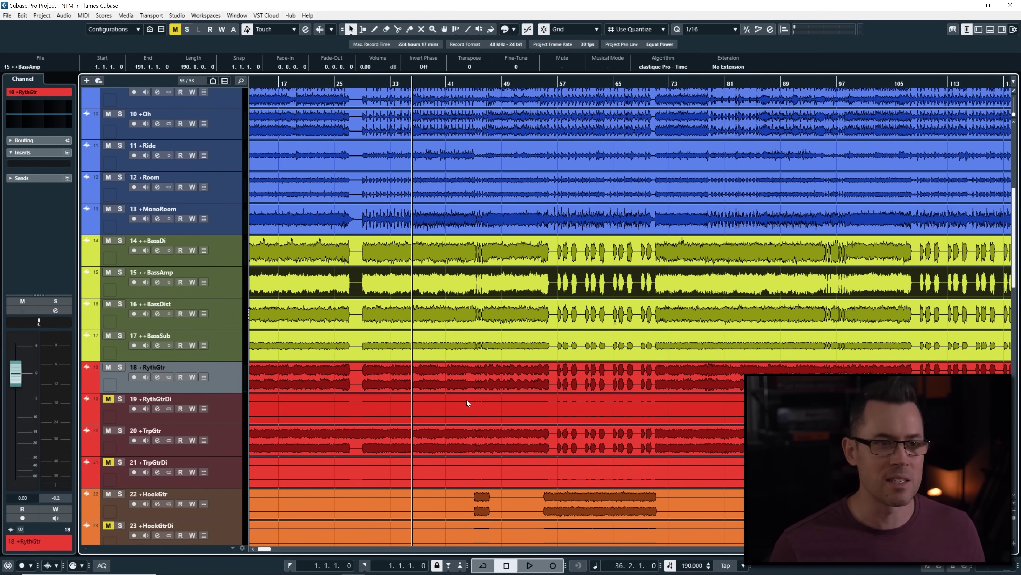
- Solo all drum tracks from Kick to MonoRoom, play them from bar 36, and clear the solos
{"action": "scroll", "coordinate": [507, 406], "scroll_direction": "up", "scroll_amount": 8}
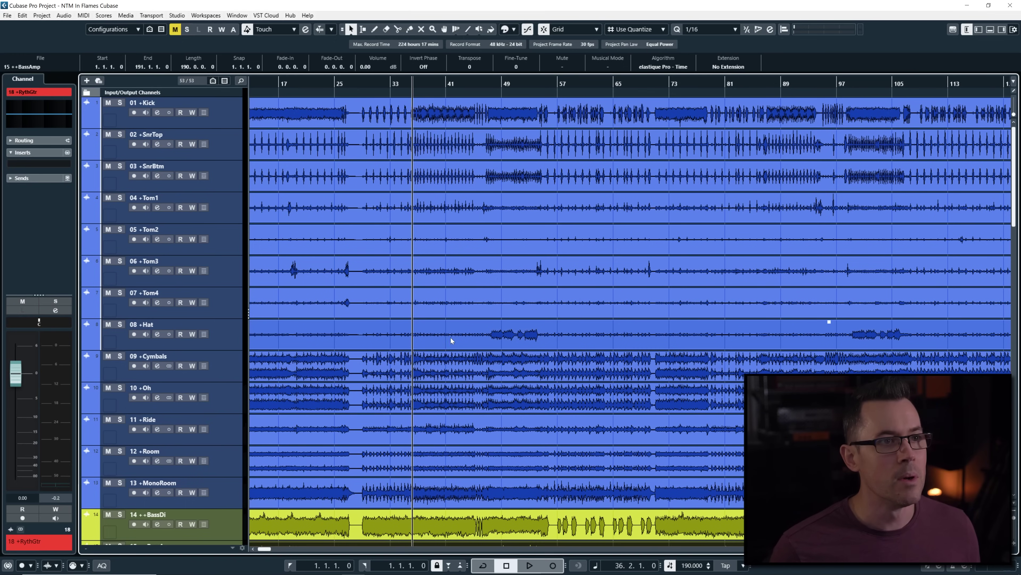
{"action": "left_click", "coordinate": [220, 111]}
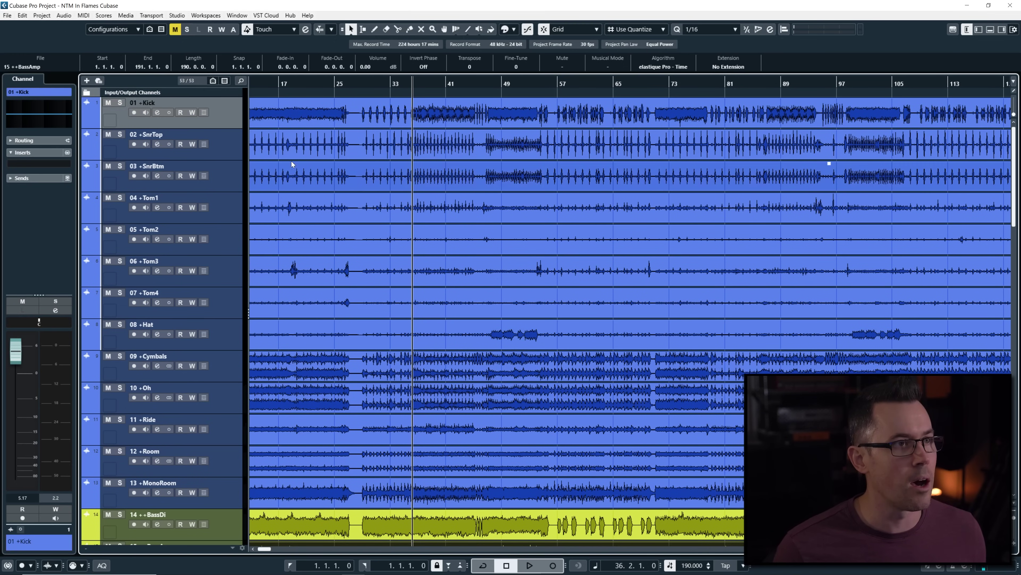
{"action": "scroll", "coordinate": [444, 260], "scroll_direction": "up", "scroll_amount": 2}
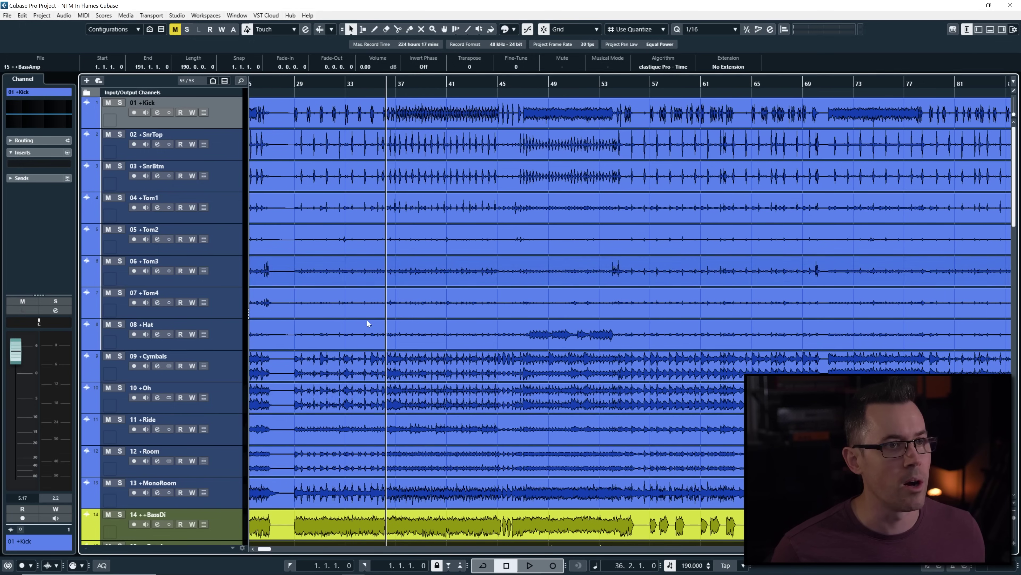
{"action": "left_click", "coordinate": [232, 500], "text": "shift"}
{"action": "key", "text": "s"}
{"action": "key", "text": "space"}
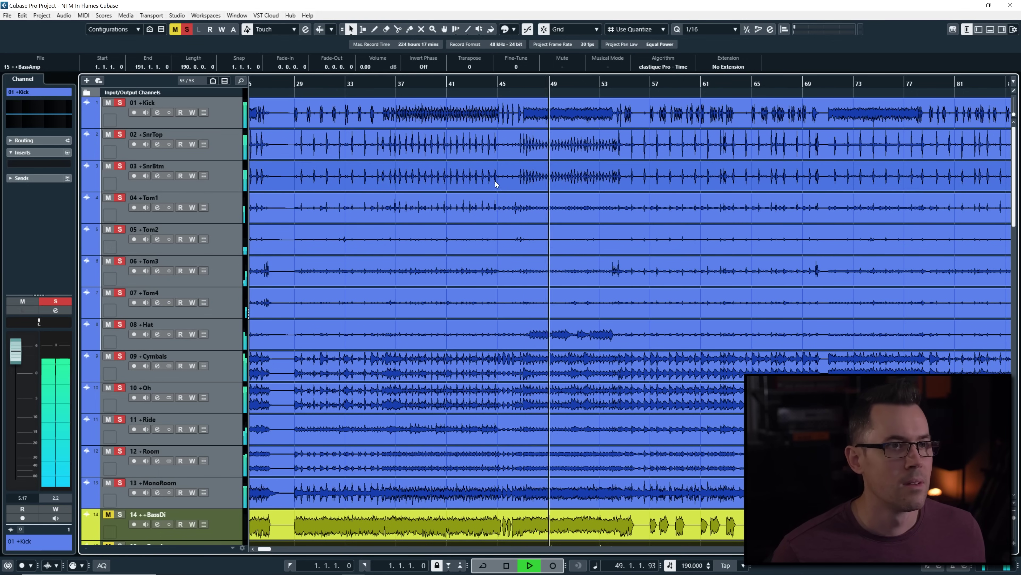
{"action": "key", "text": "s"}
{"action": "key", "text": "space"}
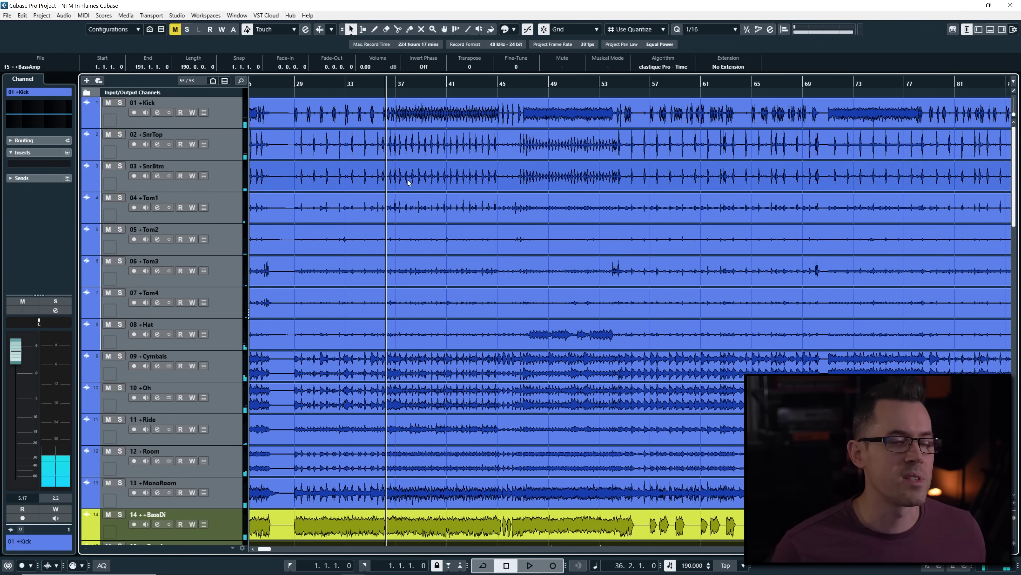
- Audition the Kick track in solo from bar 36, and clear the solo
{"action": "key", "text": "h"}
{"action": "key", "text": "s"}
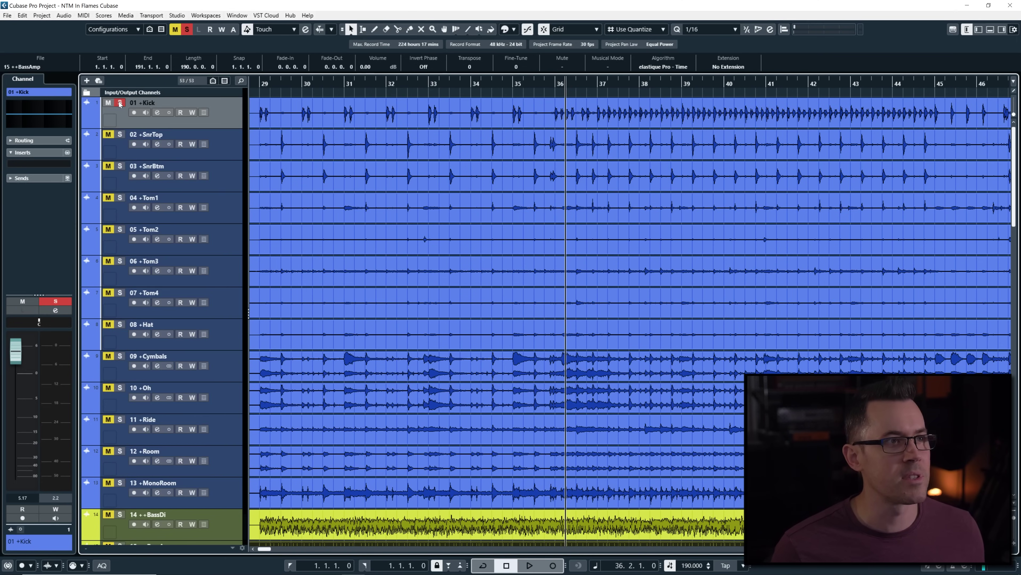
{"action": "key", "text": "space"}
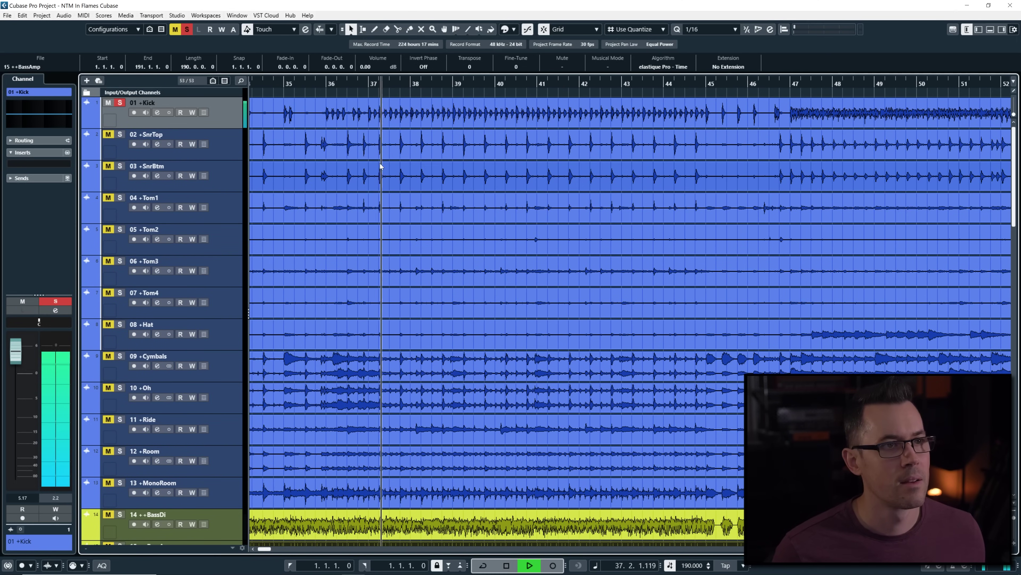
{"action": "left_click", "coordinate": [120, 102]}
{"action": "key", "text": "space"}
- Audition the SnrTop track in solo from bar 36, adding SnrBtm to the solo for comparison, and clear the solos
{"action": "left_click", "coordinate": [119, 134]}
{"action": "left_click", "coordinate": [120, 166]}
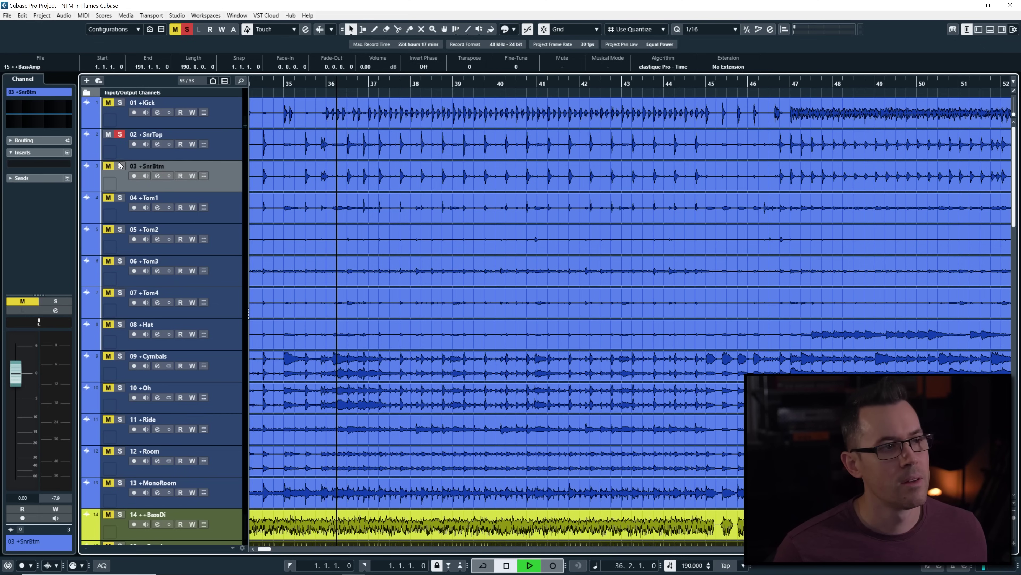
{"action": "left_click", "coordinate": [120, 166]}
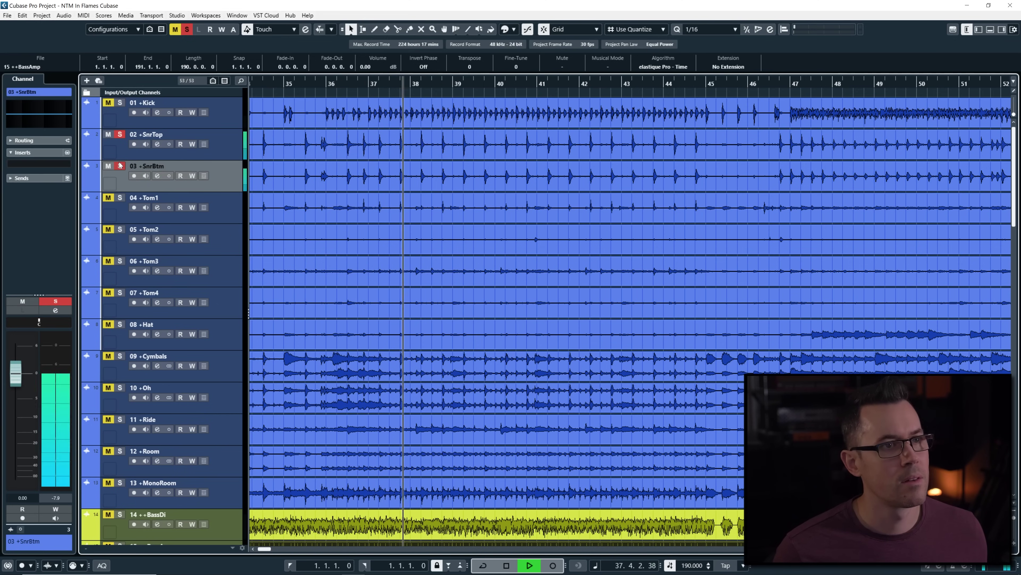
{"action": "left_click", "coordinate": [120, 165]}
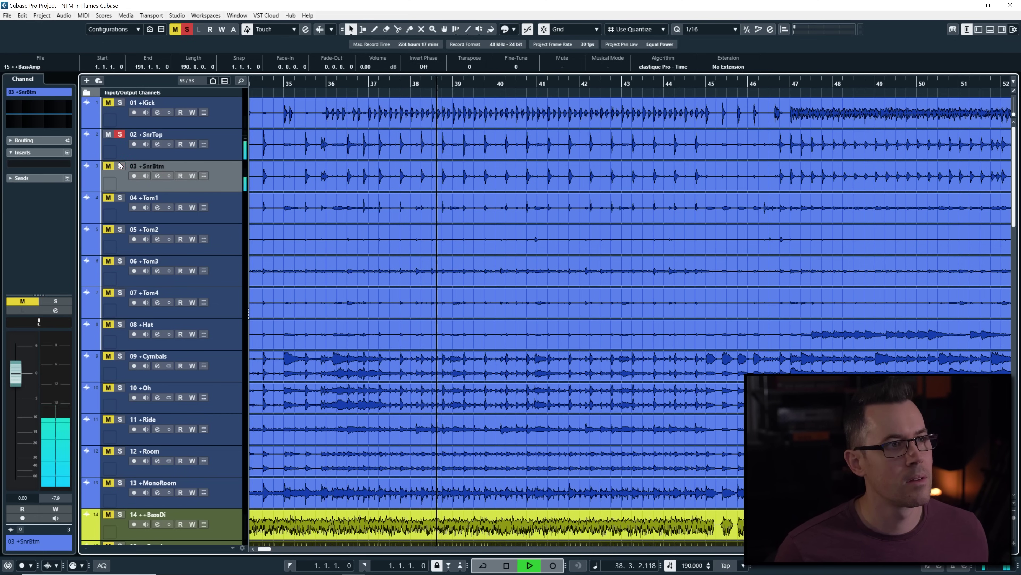
{"action": "key", "text": "space"}
{"action": "left_click", "coordinate": [120, 135]}
- Select the Tom1 to Tom4 tracks, solo them and play the fill from the end of bar 53
{"action": "scroll", "coordinate": [302, 209], "scroll_direction": "down", "scroll_amount": 3}
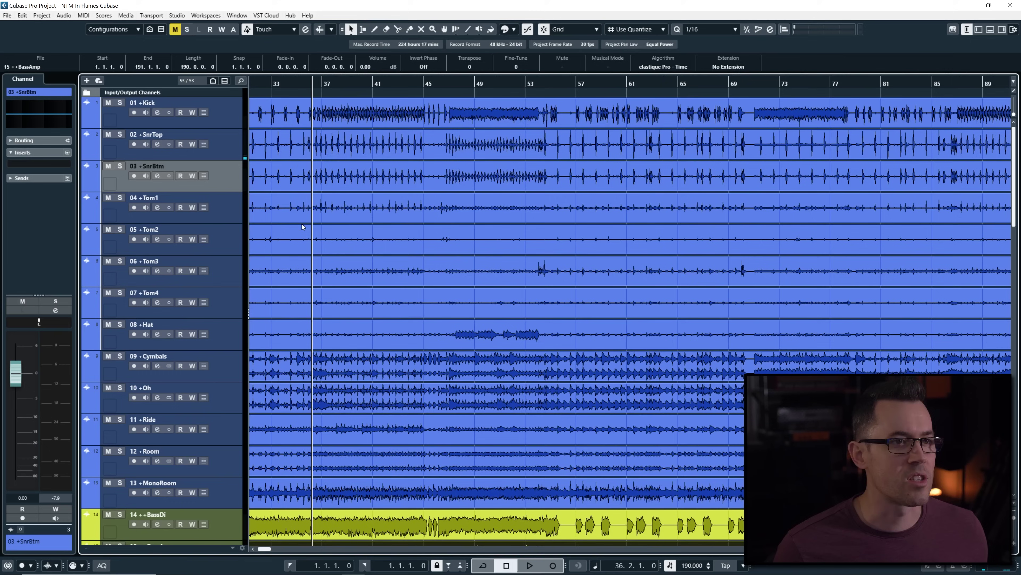
{"action": "left_click", "coordinate": [239, 207]}
{"action": "left_click", "coordinate": [235, 303], "text": "shift"}
{"action": "scroll", "coordinate": [422, 295], "scroll_direction": "right", "scroll_amount": 3}
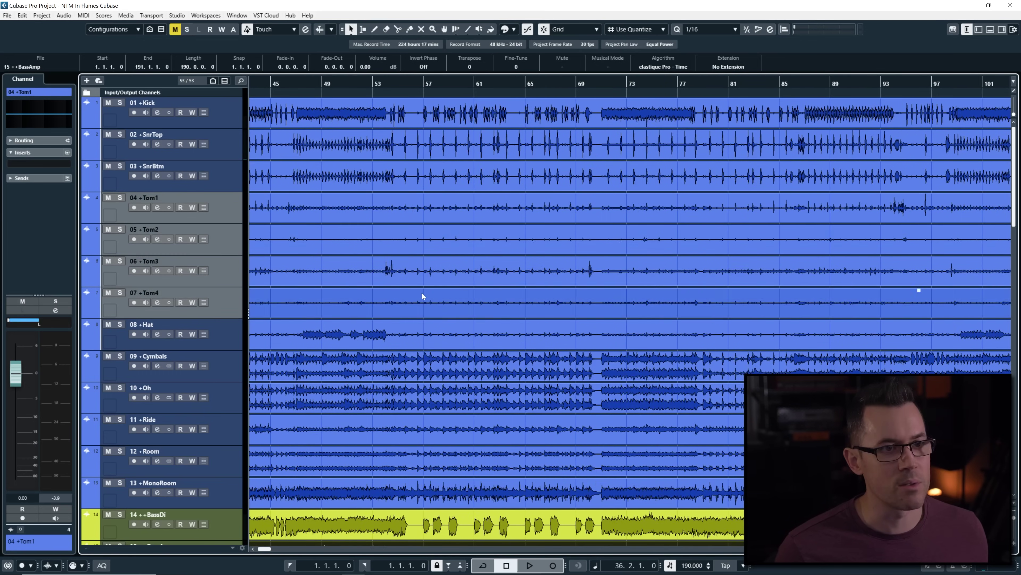
{"action": "scroll", "coordinate": [394, 237], "scroll_direction": "up", "scroll_amount": 6}
{"action": "left_click", "coordinate": [349, 91]}
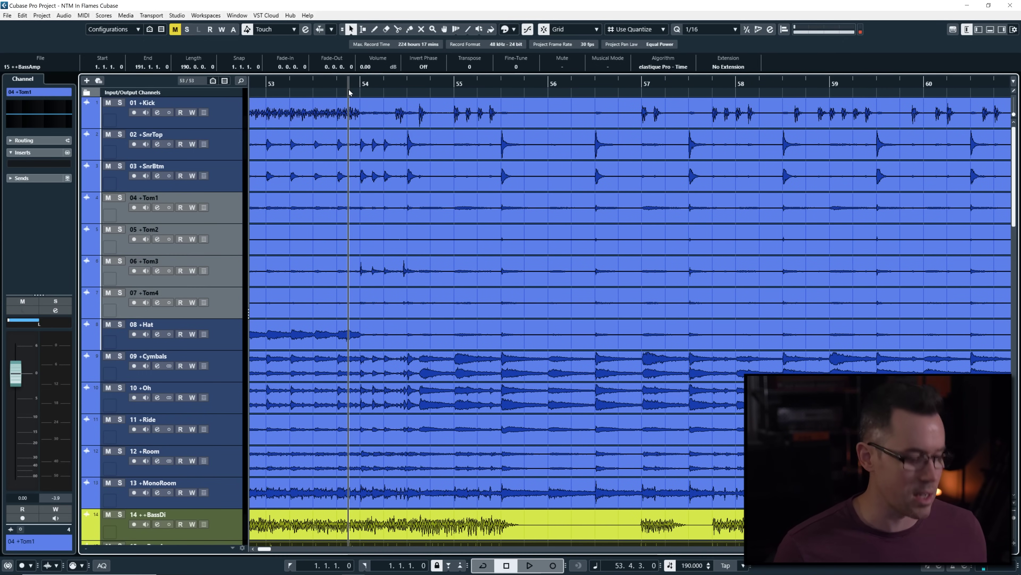
{"action": "key", "text": "s"}
{"action": "key", "text": "space"}
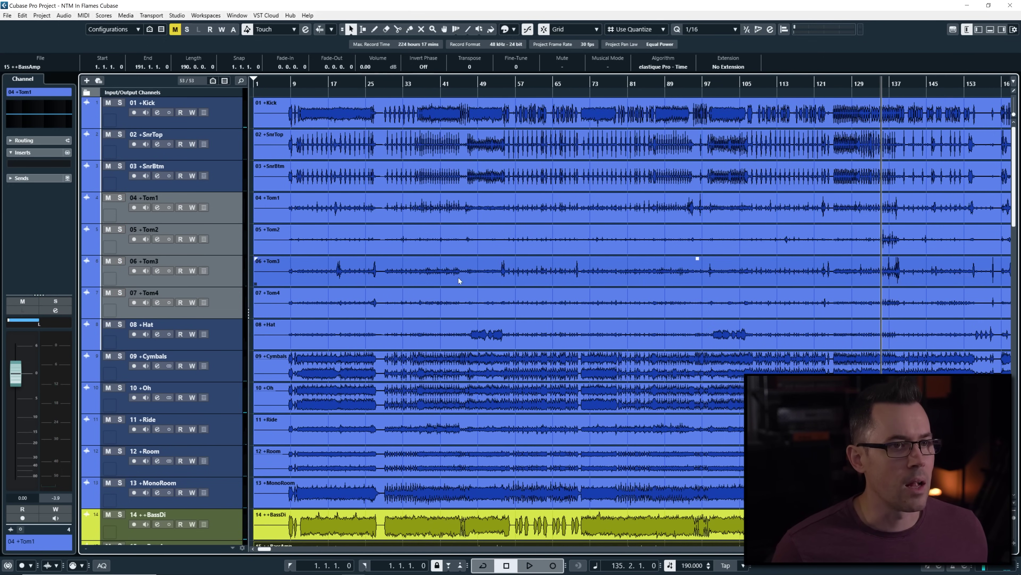
- Audition the Hat track in solo from bar 47, and clear the solo
{"action": "scroll", "coordinate": [458, 278], "scroll_direction": "up", "scroll_amount": 4}
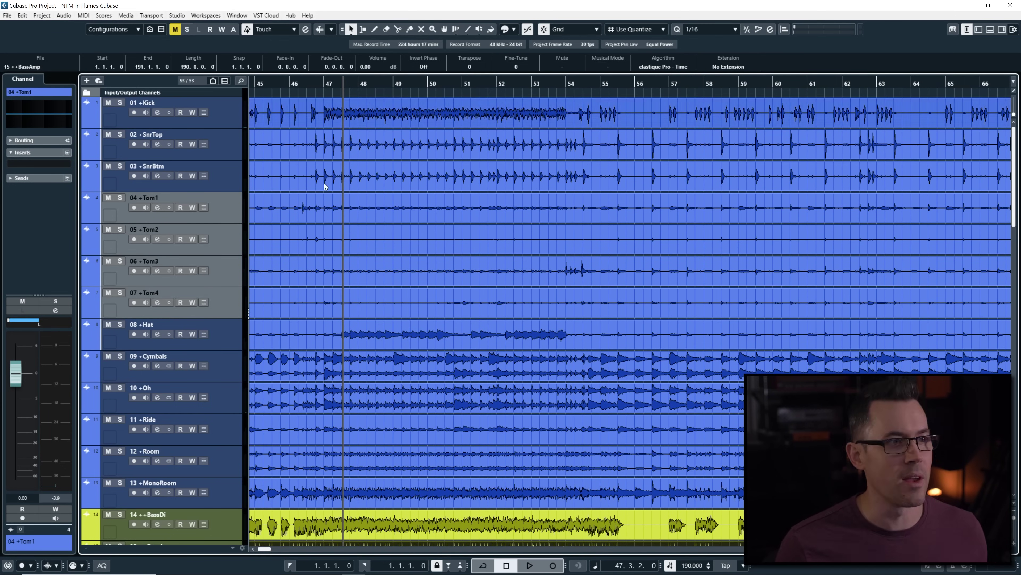
{"action": "left_click", "coordinate": [120, 325]}
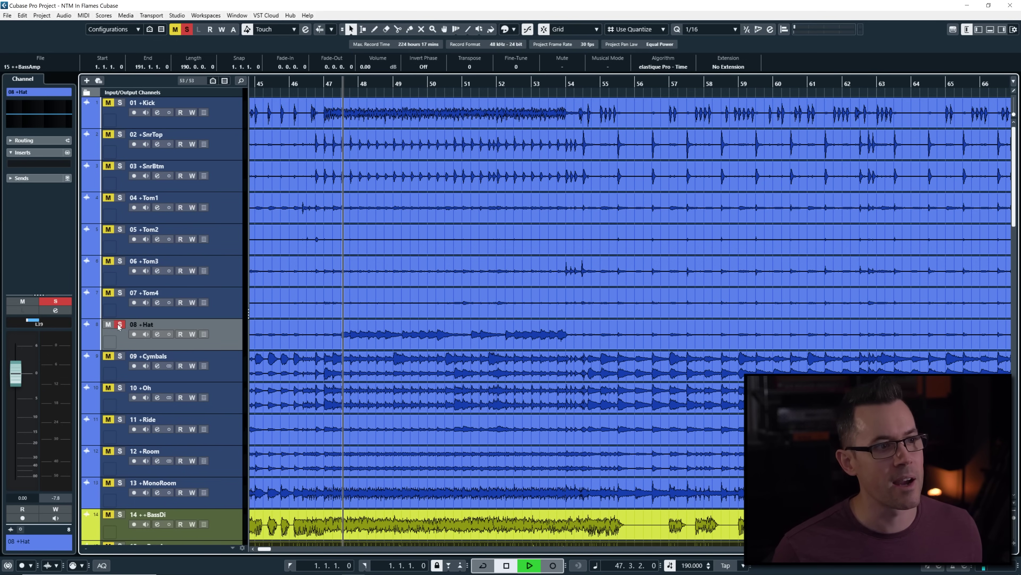
{"action": "key", "text": "space"}
{"action": "left_click", "coordinate": [119, 325]}
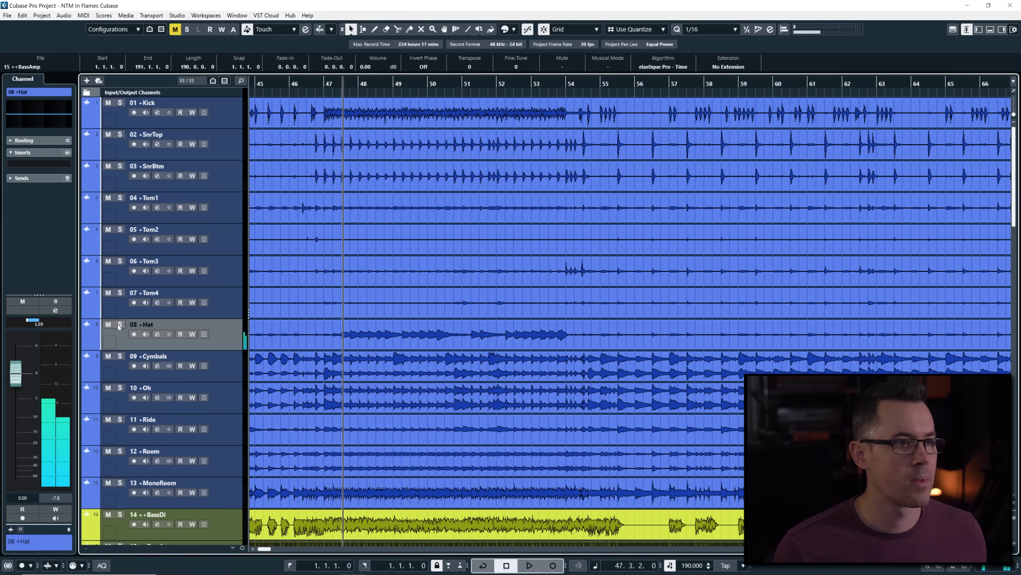
- Audition the Cymbals track in solo from bar 47, and clear the solo
{"action": "left_click", "coordinate": [120, 357]}
{"action": "key", "text": "space"}
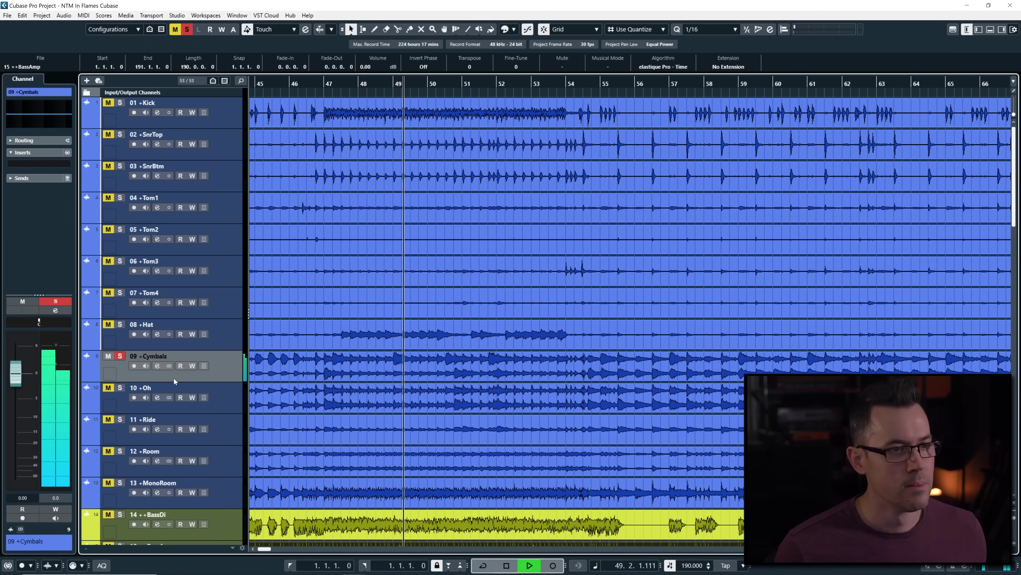
{"action": "key", "text": "space"}
{"action": "left_click", "coordinate": [120, 357]}
- Audition the Oh track in solo from bar 47
{"action": "left_click", "coordinate": [120, 388]}
{"action": "key", "text": "space"}
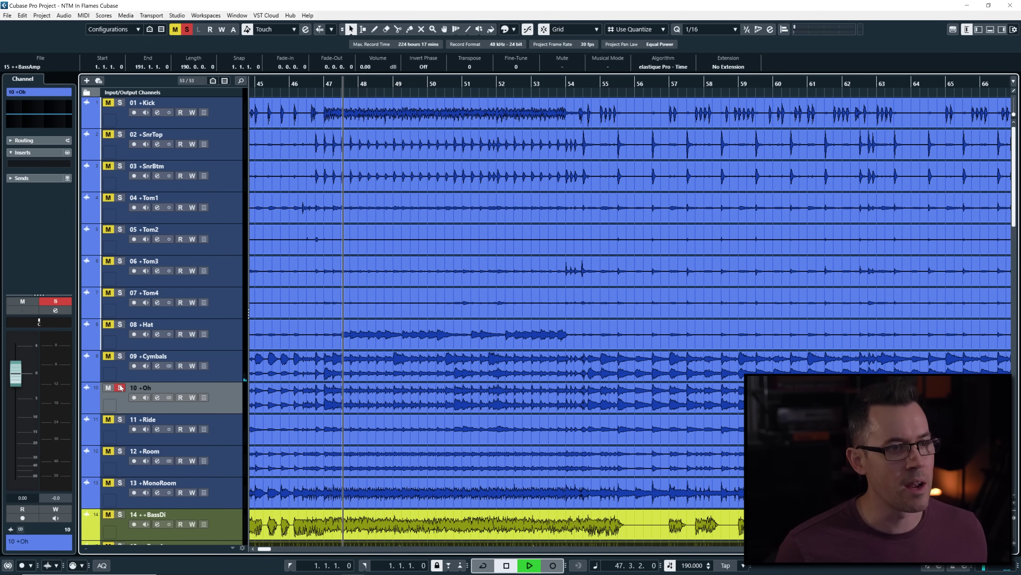
{"action": "scroll", "coordinate": [406, 377], "scroll_direction": "down", "scroll_amount": 3, "text": "ctrl"}
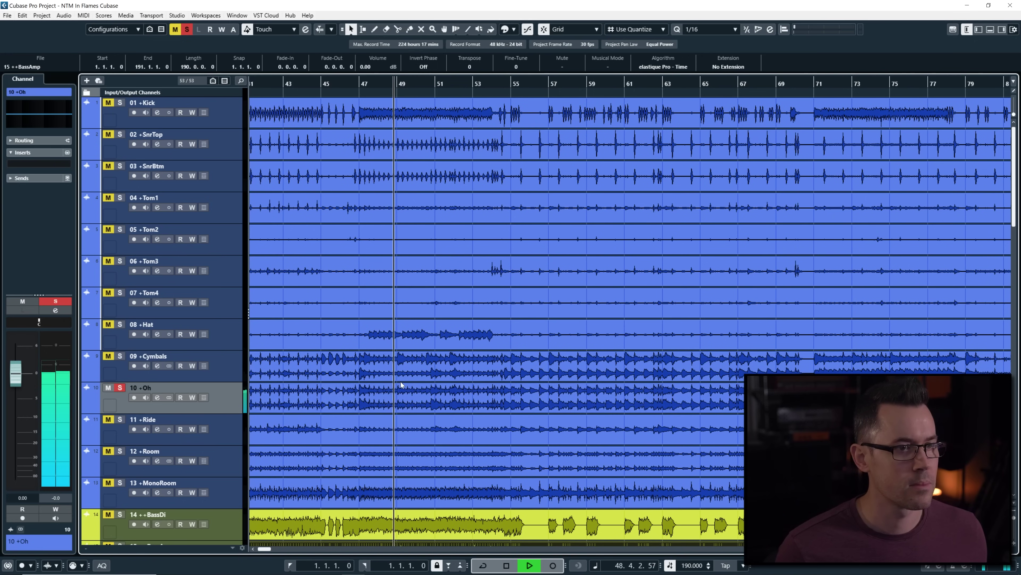
{"action": "key", "text": "space"}
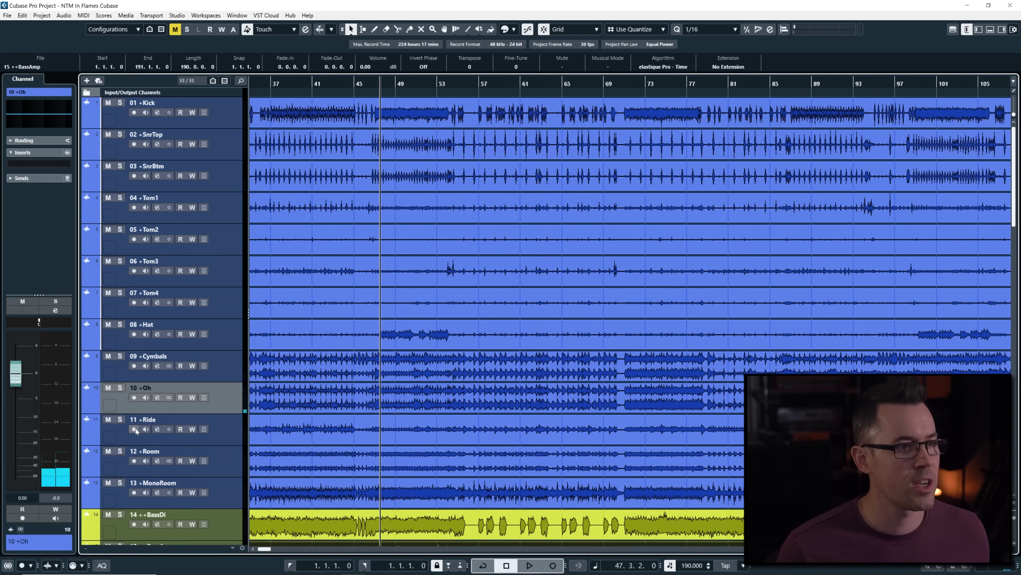
- Solo the Ride track, play it from the end of bar 37, and clear the solo
{"action": "left_click", "coordinate": [120, 419], "text": "ctrl"}
{"action": "scroll", "coordinate": [387, 390], "scroll_direction": "left", "scroll_amount": 4}
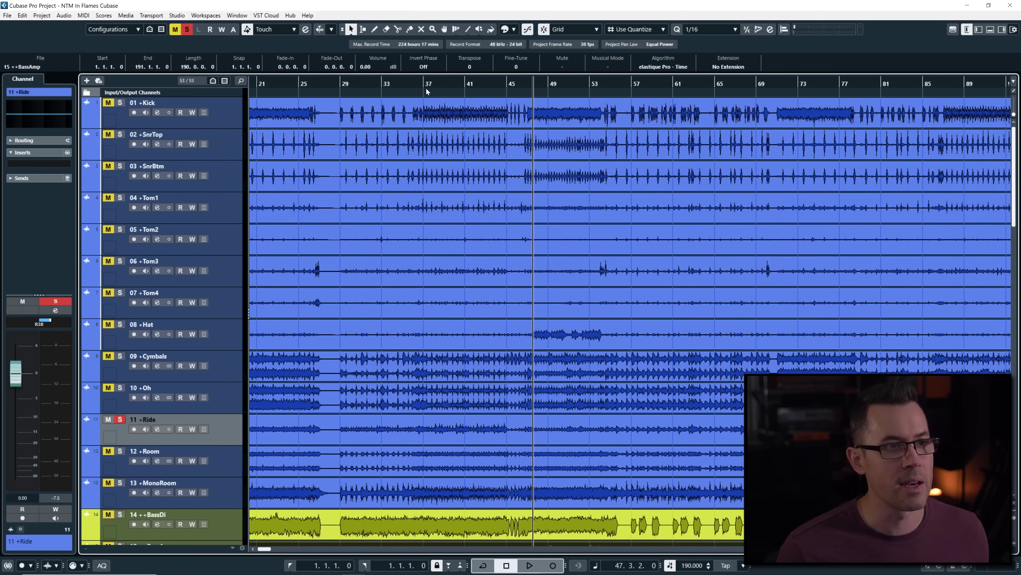
{"action": "left_click", "coordinate": [433, 85]}
{"action": "key", "text": "space"}
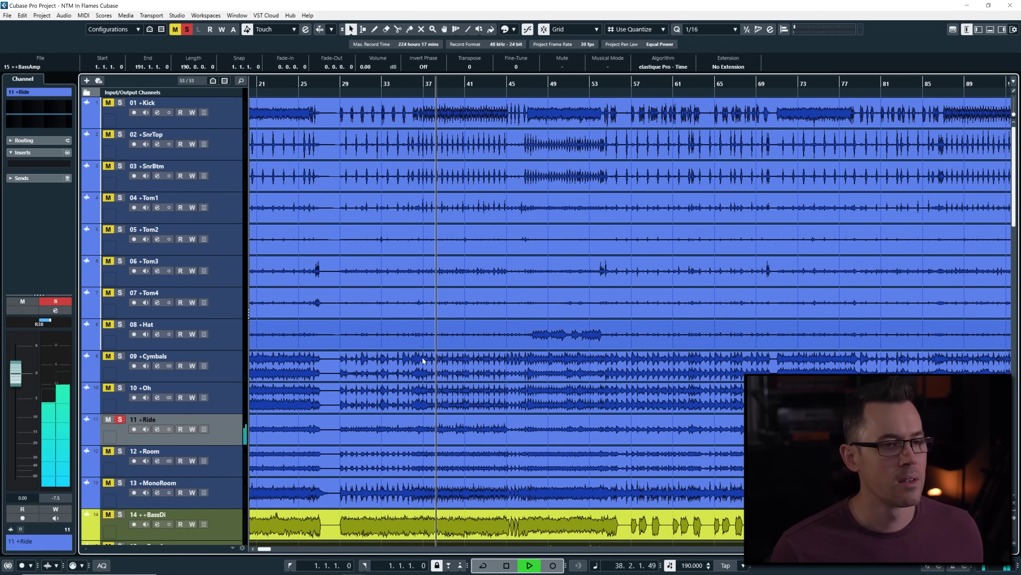
{"action": "left_click", "coordinate": [120, 419]}
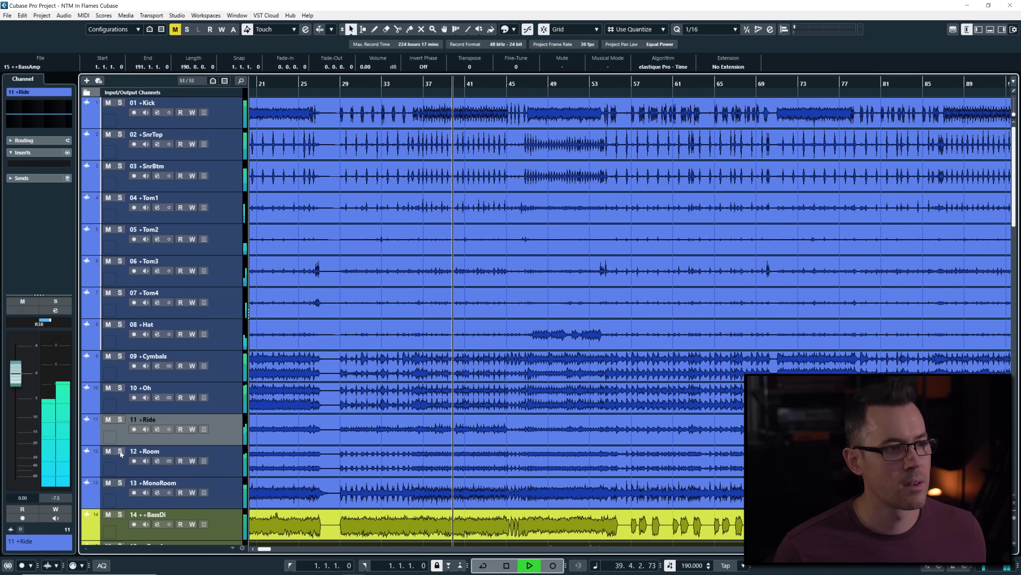
- Audition the Room and MonoRoom tracks in solo one after the other, replay MonoRoom from bar 37, and clear the solo
{"action": "left_click", "coordinate": [120, 451]}
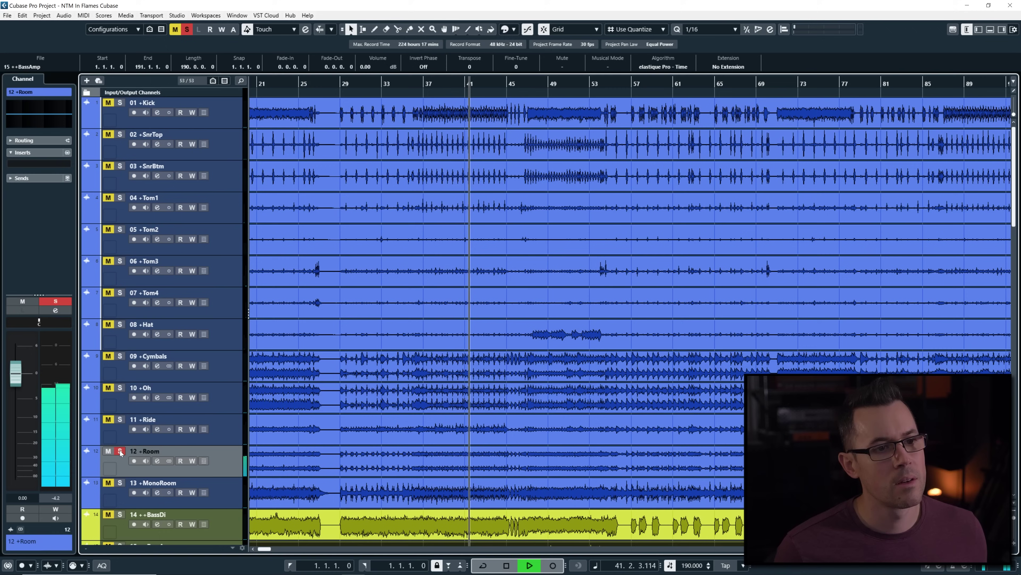
{"action": "key", "text": "space"}
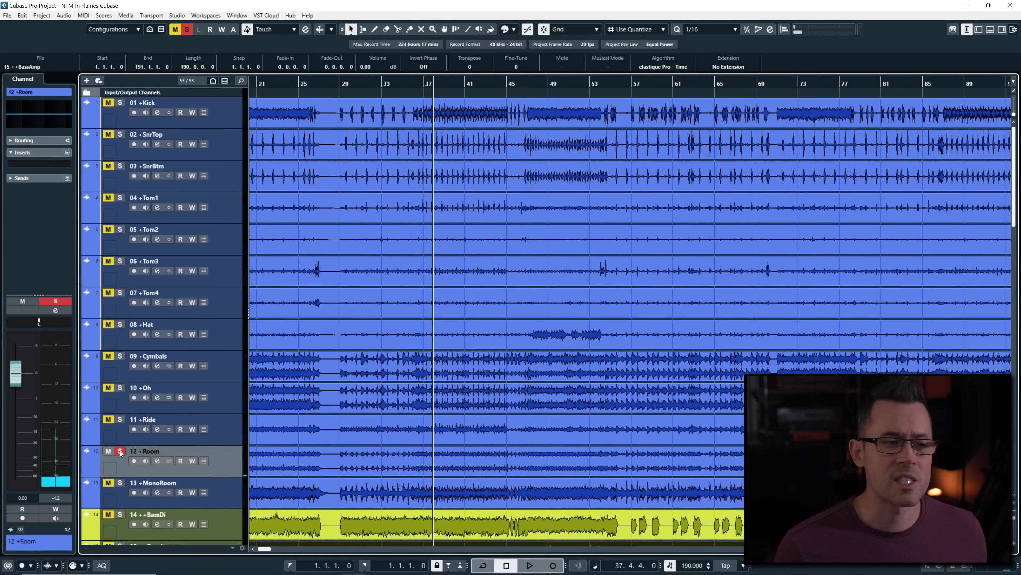
{"action": "left_click", "coordinate": [120, 483]}
{"action": "key", "text": "space"}
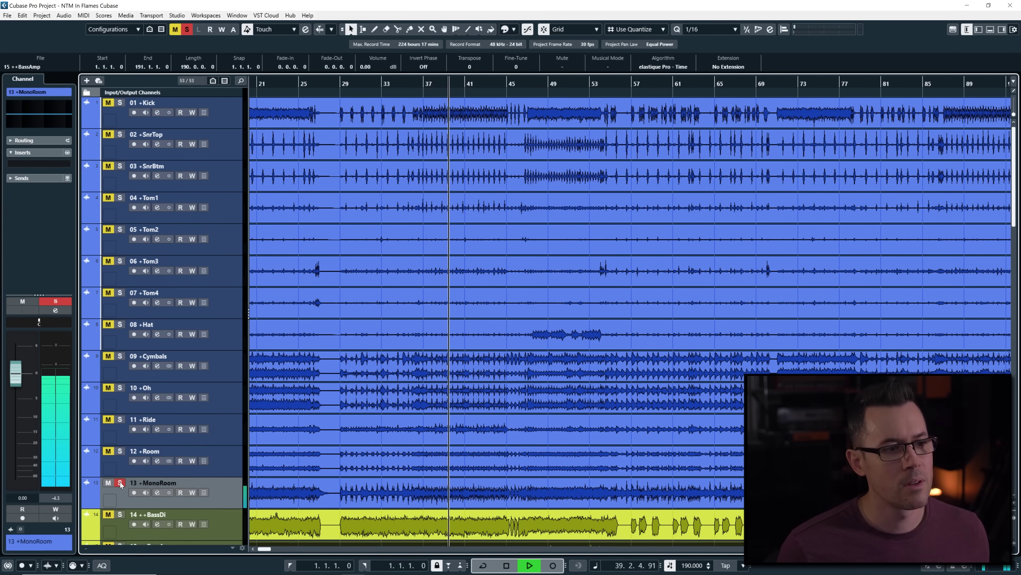
{"action": "key", "text": "g"}
{"action": "key", "text": "space"}
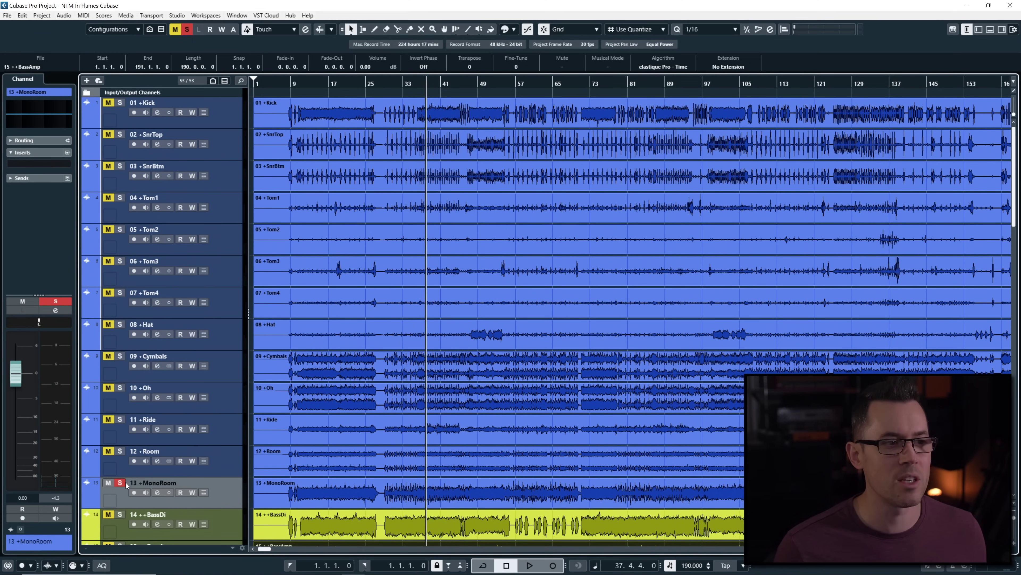
{"action": "key", "text": "space"}
{"action": "key", "text": "space"}
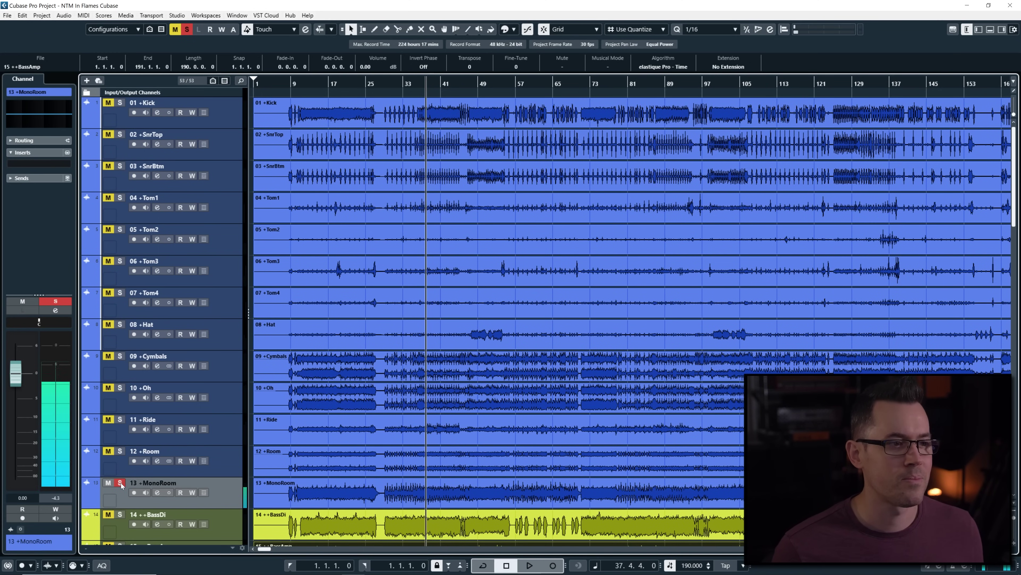
{"action": "left_click", "coordinate": [120, 482]}
- Solo all drum tracks from Kick to MonoRoom, play them together from bar 37, and clear the solos
{"action": "left_click", "coordinate": [265, 126]}
{"action": "key", "text": "s"}
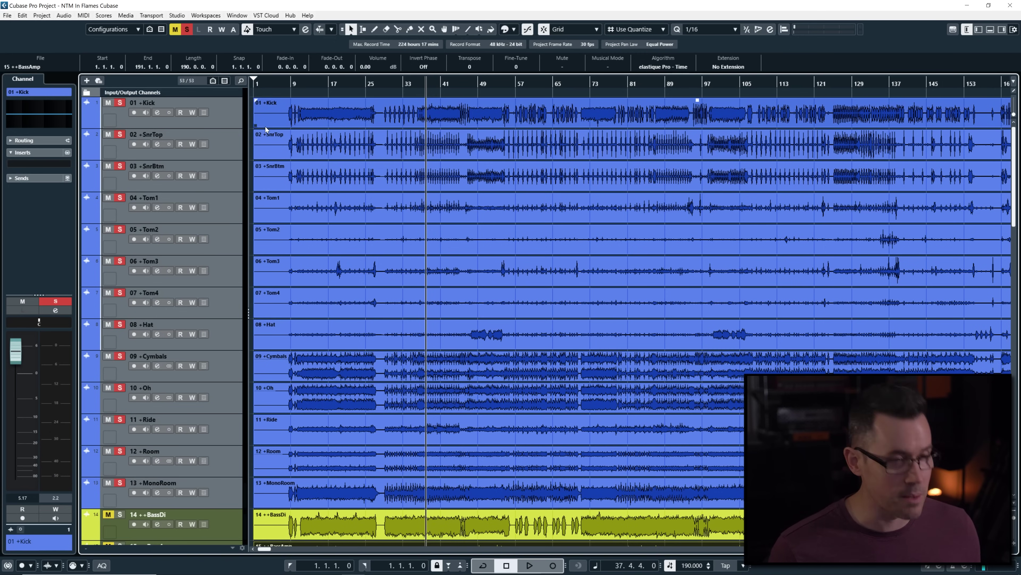
{"action": "key", "text": "space"}
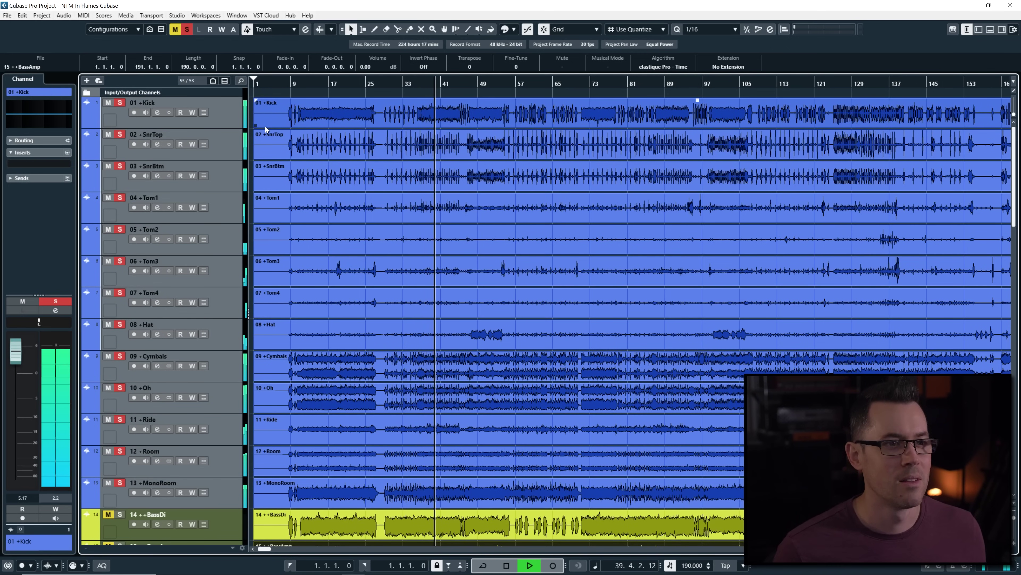
{"action": "key", "text": "space"}
{"action": "left_click", "coordinate": [277, 150]}
{"action": "key", "text": "s"}
- Look through the bass, guitar, keys and vocal tracks below the drums across the whole song length
{"action": "scroll", "coordinate": [388, 253], "scroll_direction": "down", "scroll_amount": 20}
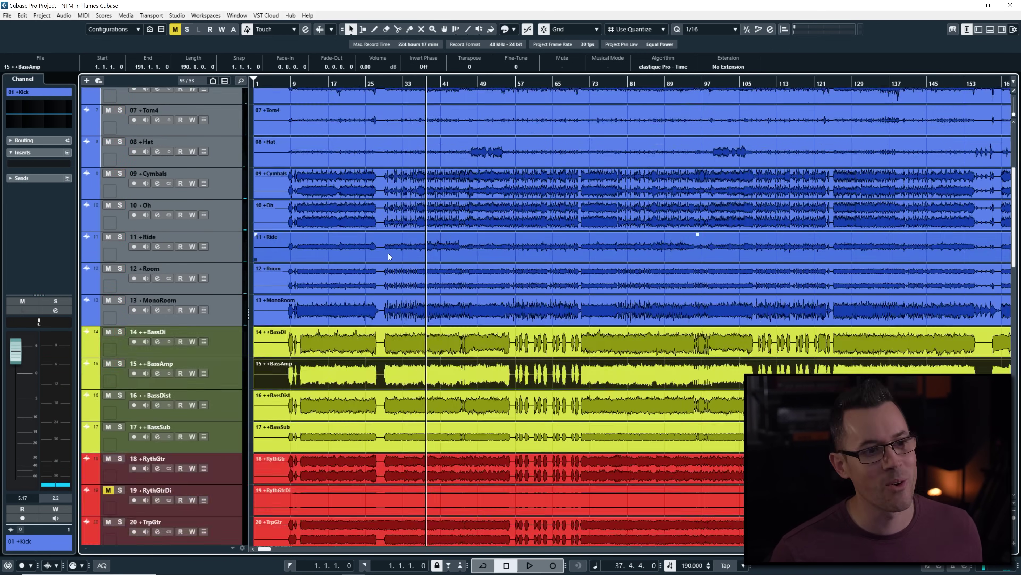
{"action": "scroll", "coordinate": [389, 253], "scroll_direction": "up", "scroll_amount": 8}
{"action": "left_click", "coordinate": [388, 253]}
{"action": "scroll", "coordinate": [432, 256], "scroll_direction": "down", "scroll_amount": 15}
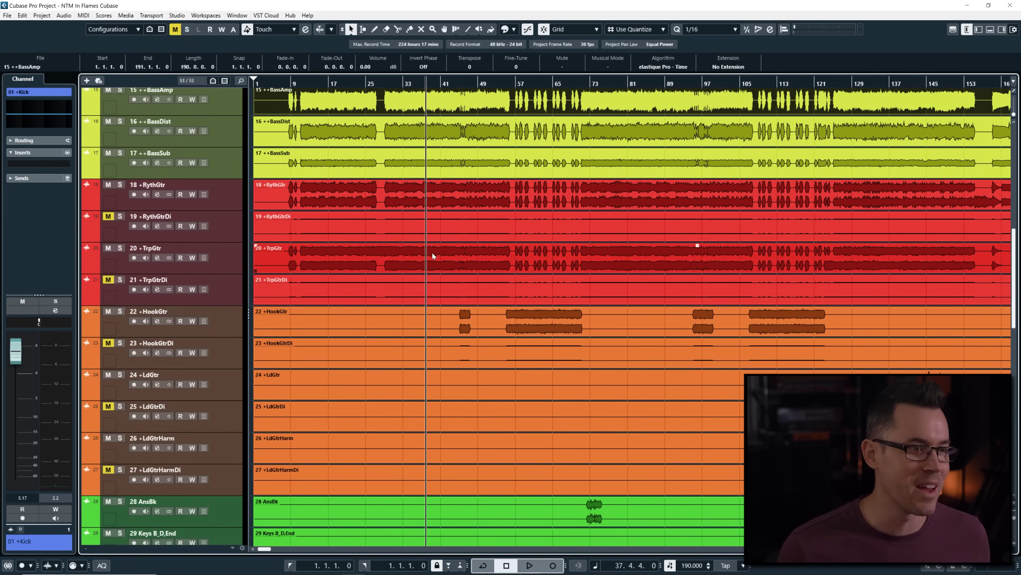
{"action": "scroll", "coordinate": [583, 320], "scroll_direction": "up", "scroll_amount": 10}
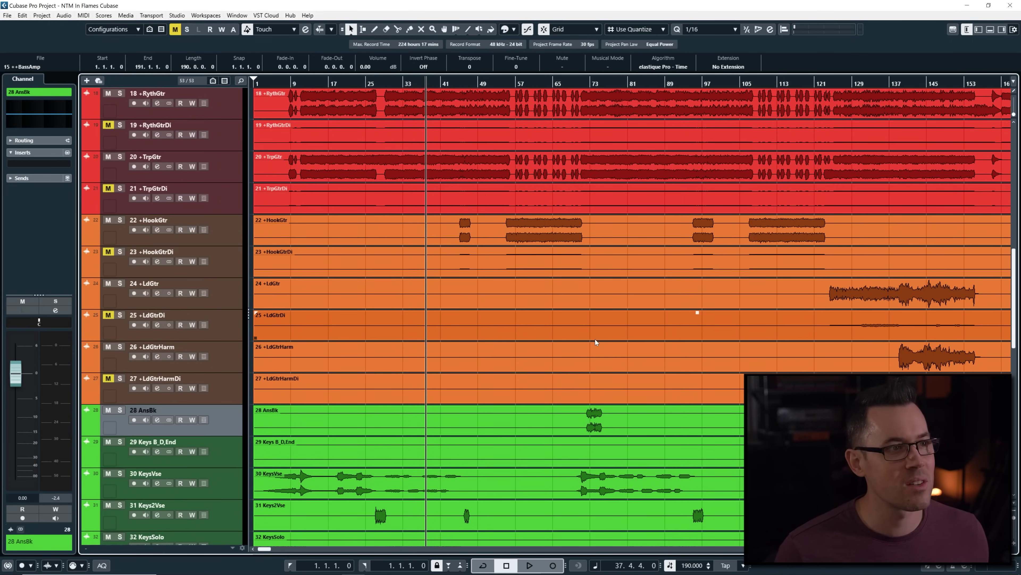
{"action": "key", "text": "g"}
{"action": "scroll", "coordinate": [790, 327], "scroll_direction": "down", "scroll_amount": 3}
{"action": "left_click", "coordinate": [790, 330]}
{"action": "scroll", "coordinate": [794, 346], "scroll_direction": "down", "scroll_amount": 9}
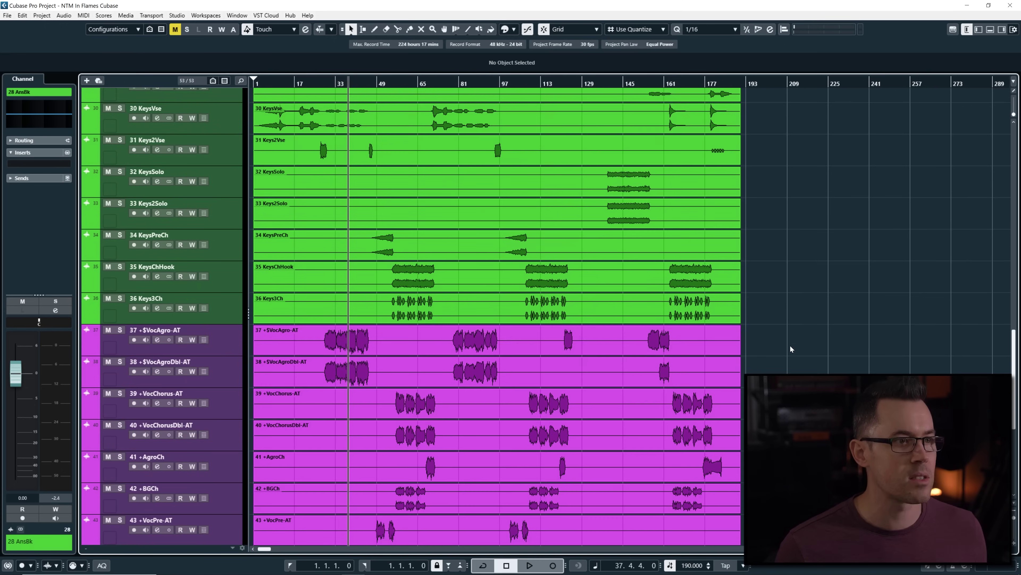
- Solo all keys tracks from AnsBk to Keys3Ch and play them from bar 18 and from bar 26
{"action": "scroll", "coordinate": [791, 349], "scroll_direction": "up", "scroll_amount": 3}
{"action": "left_click", "coordinate": [232, 394]}
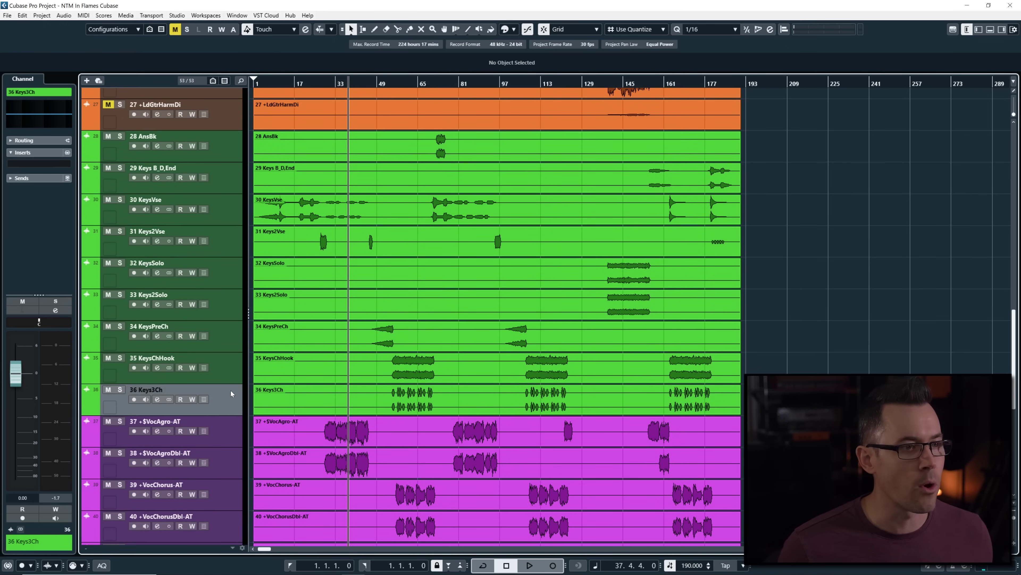
{"action": "left_click", "coordinate": [230, 158], "text": "shift"}
{"action": "key", "text": "h"}
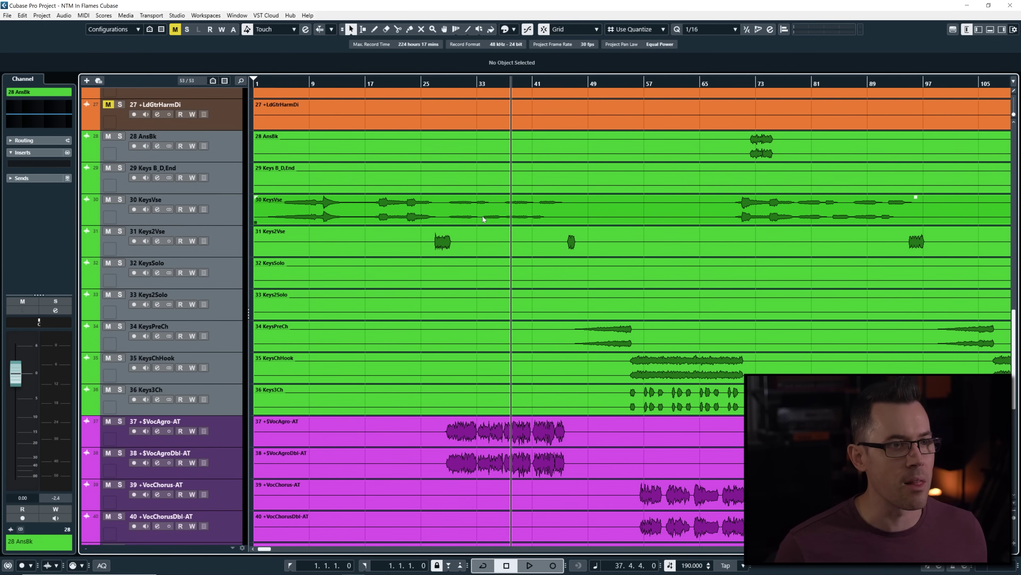
{"action": "left_click", "coordinate": [377, 81]}
{"action": "key", "text": "s"}
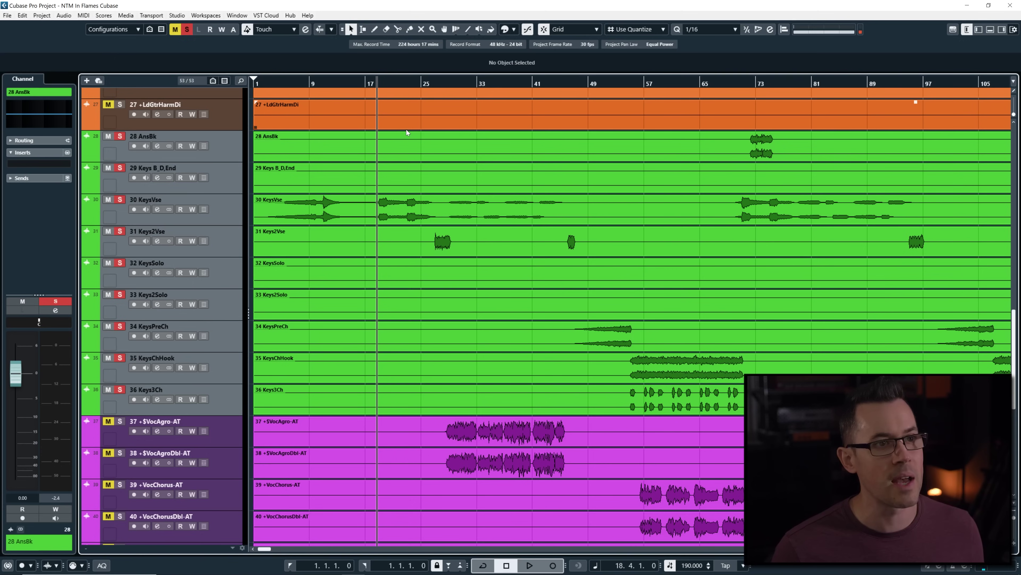
{"action": "key", "text": "space"}
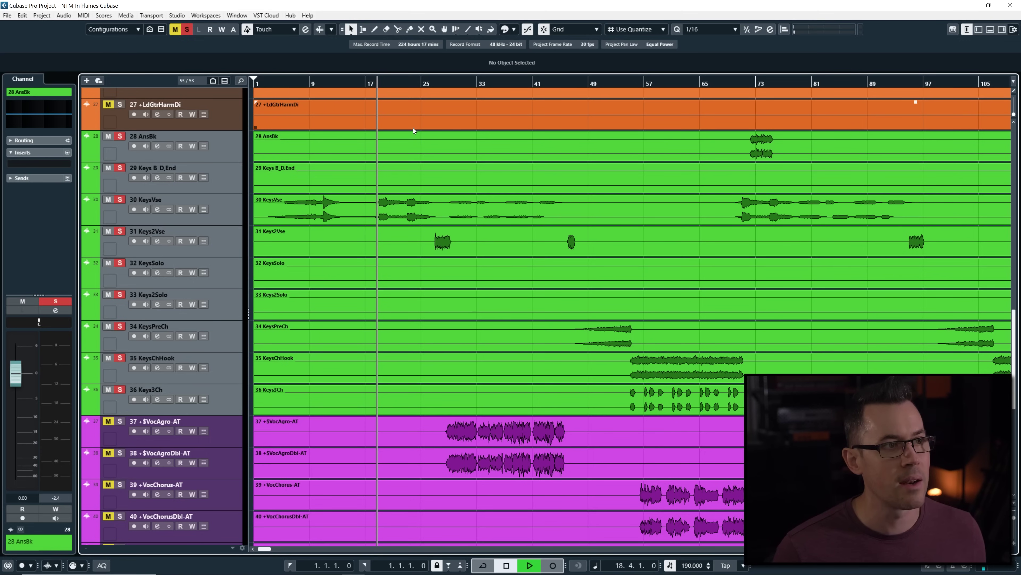
{"action": "left_click", "coordinate": [429, 83]}
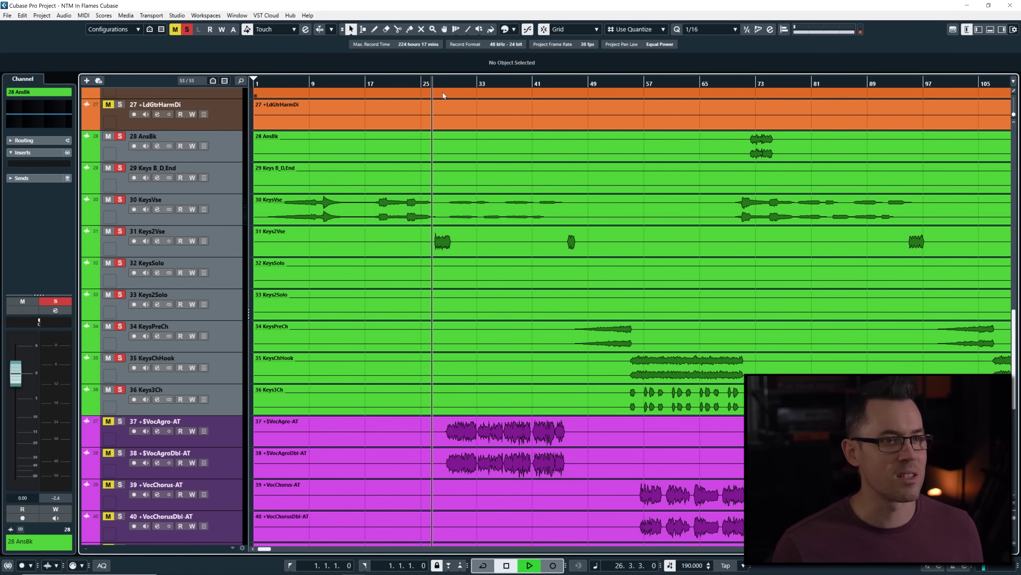
{"action": "key", "text": "space"}
- Play the keys from bar 53, toggling their solo off and on against the full mix, and stop with the solo cleared
{"action": "left_click_drag", "start_coordinate": [611, 85], "coordinate": [618, 85]}
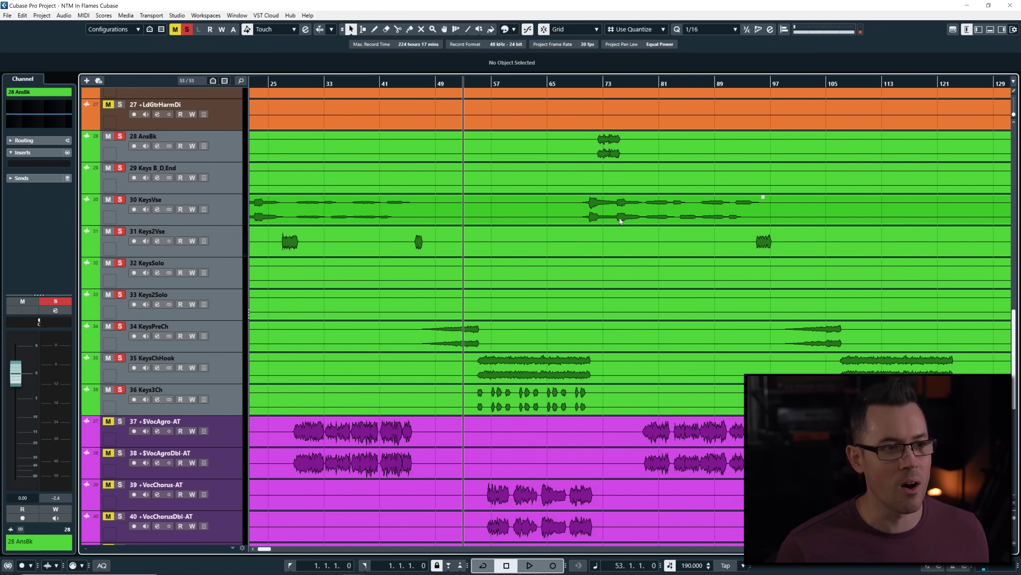
{"action": "scroll", "coordinate": [451, 278], "scroll_direction": "right", "scroll_amount": 2}
{"action": "key", "text": "space"}
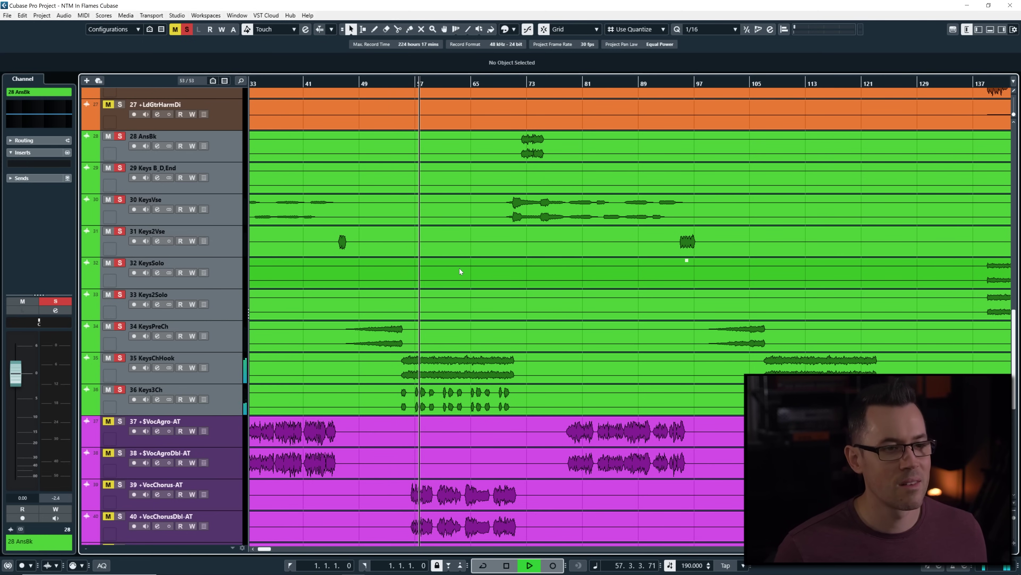
{"action": "key", "text": "s"}
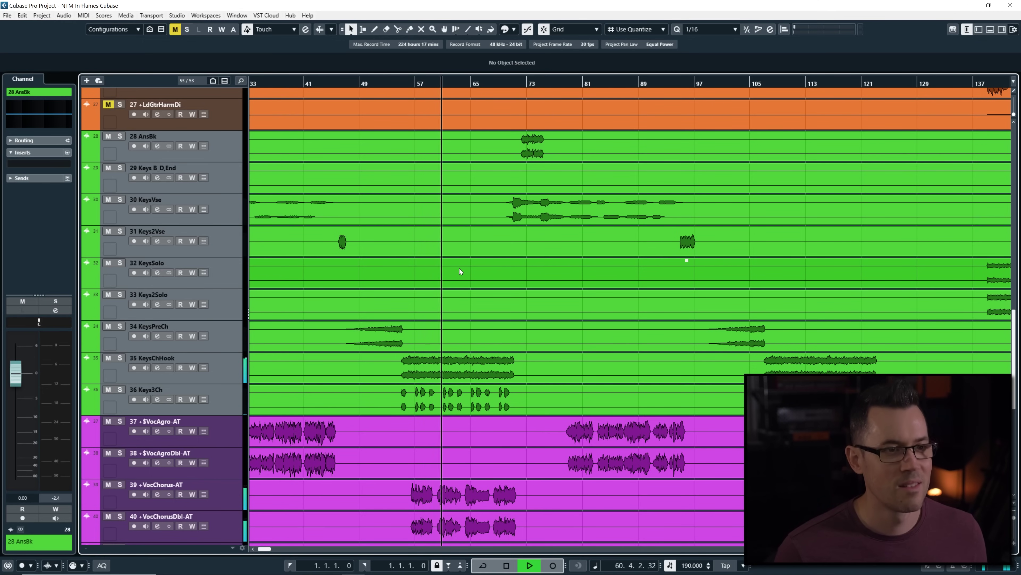
{"action": "key", "text": "s"}
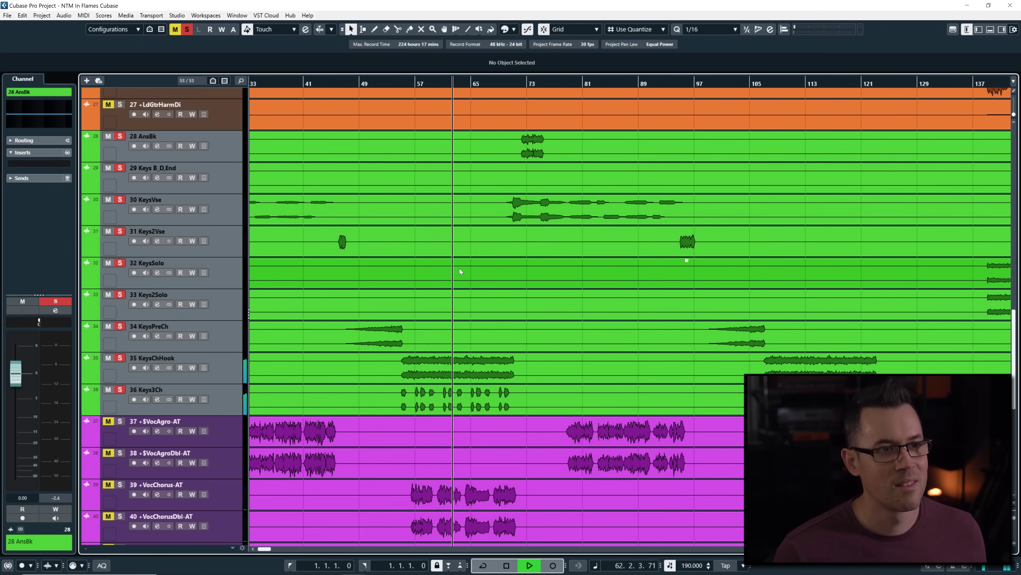
{"action": "key", "text": "s"}
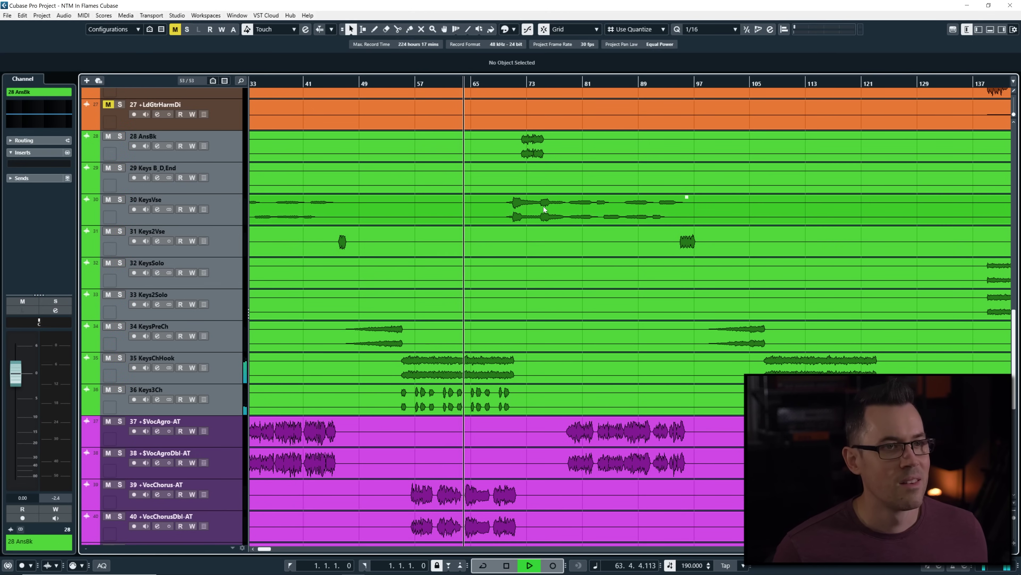
{"action": "key", "text": "space"}
- Solo the keys tracks again, play the KeysSolo and Keys2Solo section from bar 139, and clear the solo
{"action": "left_click", "coordinate": [531, 81]}
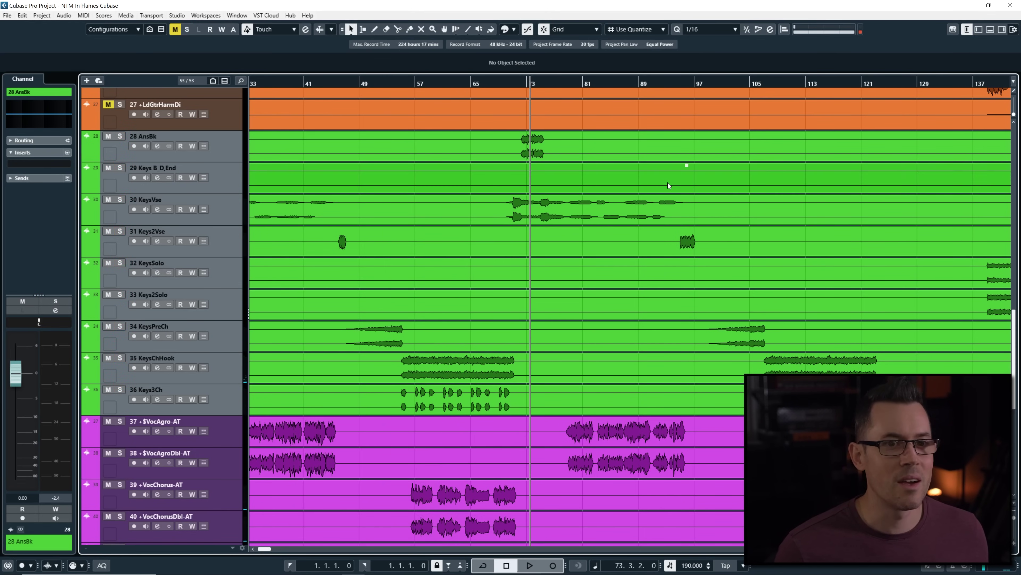
{"action": "key", "text": "g"}
{"action": "key", "text": "g"}
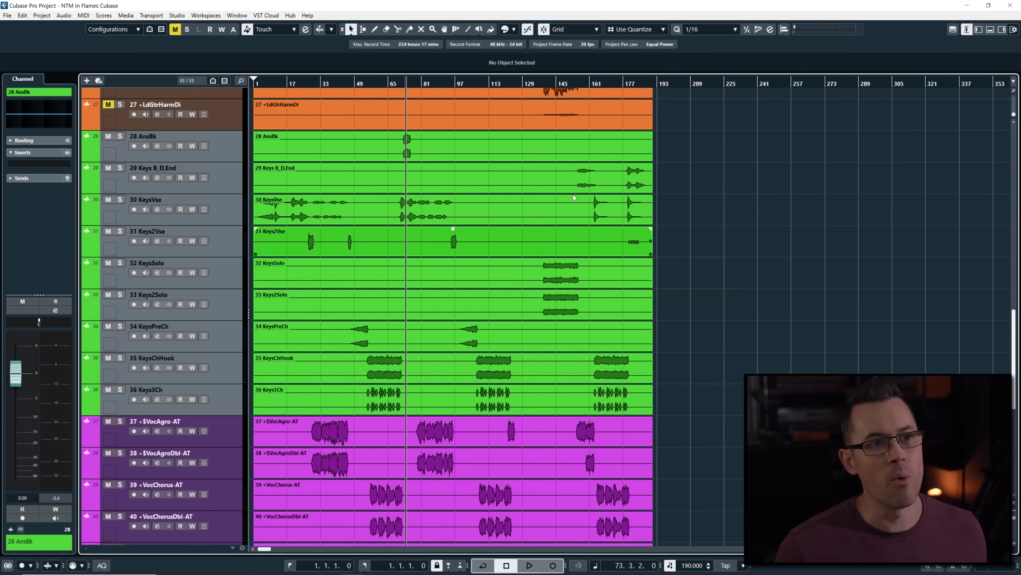
{"action": "scroll", "coordinate": [559, 217], "scroll_direction": "up", "scroll_amount": 3}
{"action": "left_click", "coordinate": [522, 83]}
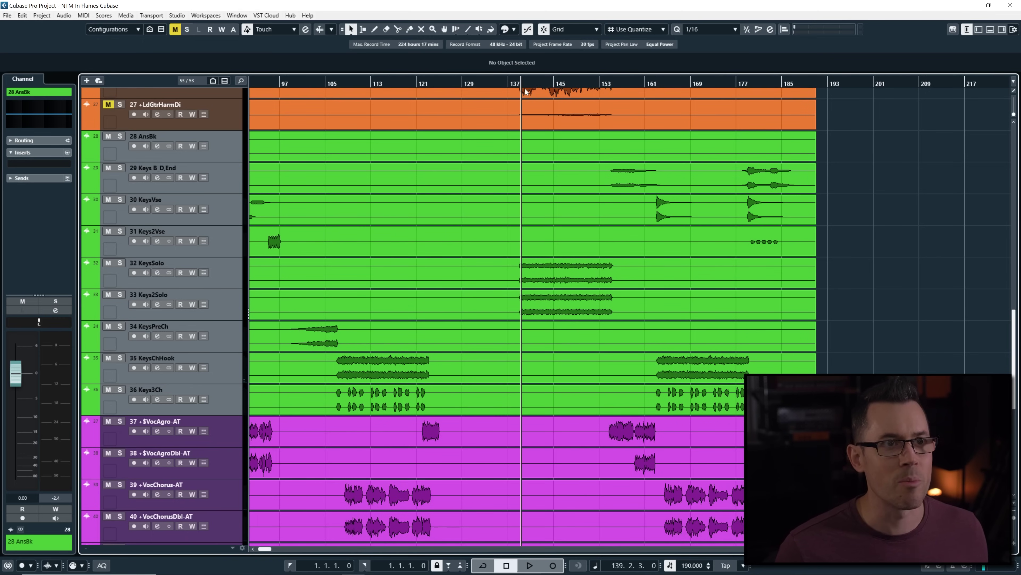
{"action": "left_click", "coordinate": [555, 121]}
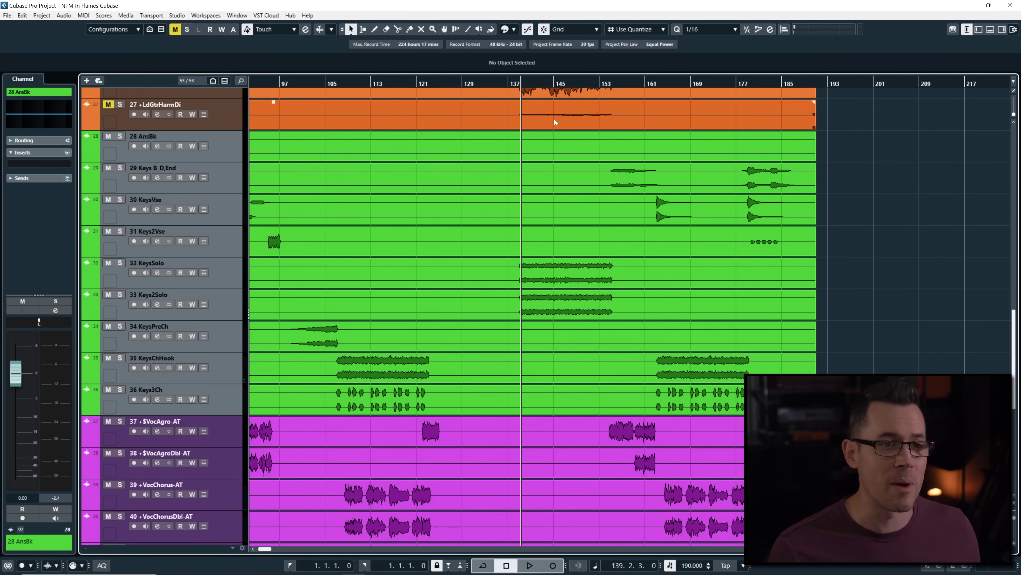
{"action": "left_click", "coordinate": [302, 266]}
{"action": "key", "text": "s"}
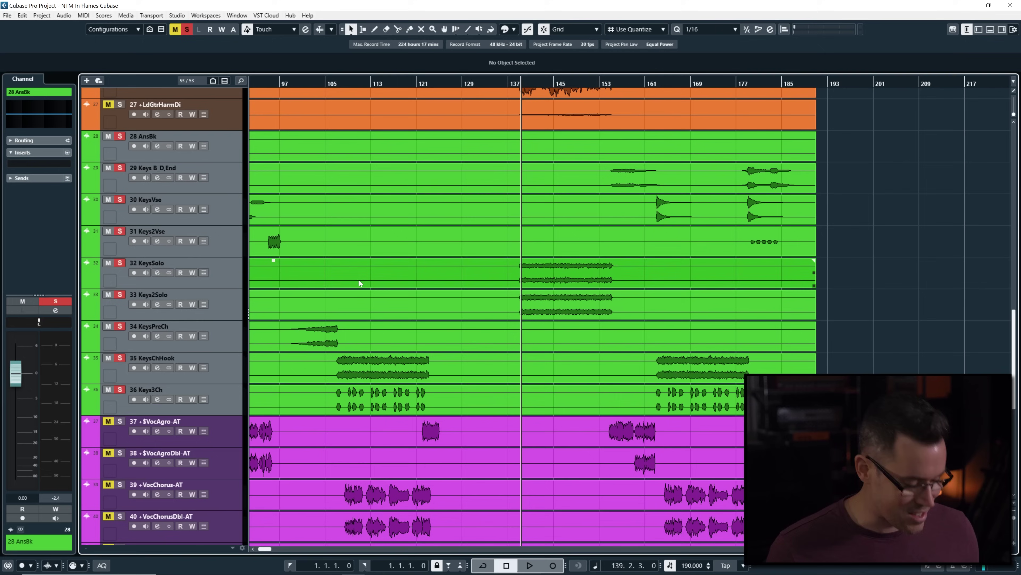
{"action": "left_click", "coordinate": [564, 315]}
{"action": "left_click", "coordinate": [608, 323]}
{"action": "key", "text": "space"}
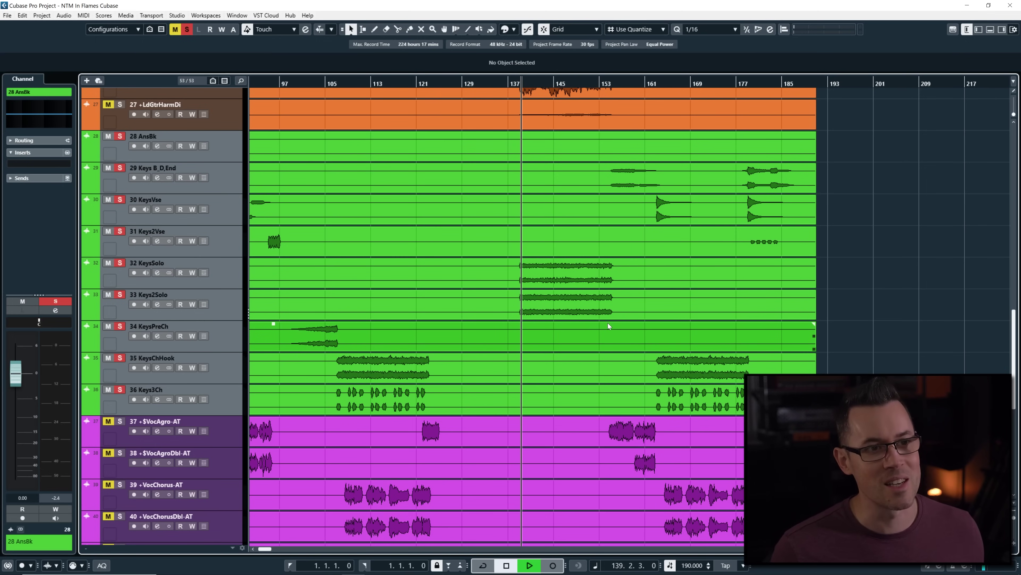
{"action": "left_click", "coordinate": [631, 302]}
{"action": "left_click", "coordinate": [656, 281]}
{"action": "left_click", "coordinate": [590, 106]}
{"action": "left_click", "coordinate": [688, 141]}
{"action": "left_click", "coordinate": [734, 104]}
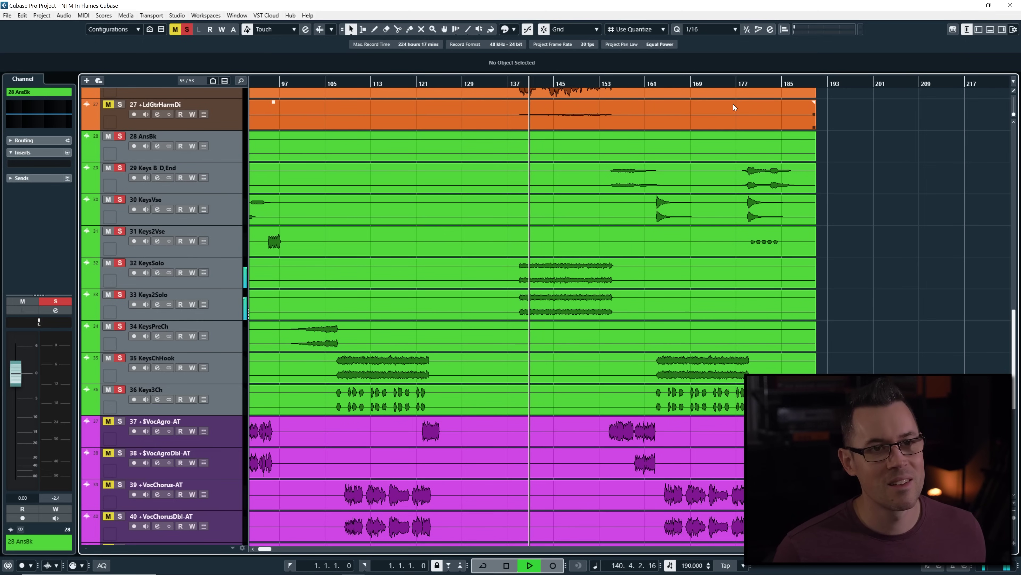
{"action": "key", "text": "space"}
{"action": "left_click", "coordinate": [587, 325]}
{"action": "key", "text": "s"}
- Select all vocal tracks from $VocAgro-AT to RevVox and look through their parts along the song
{"action": "scroll", "coordinate": [566, 381], "scroll_direction": "down", "scroll_amount": 3}
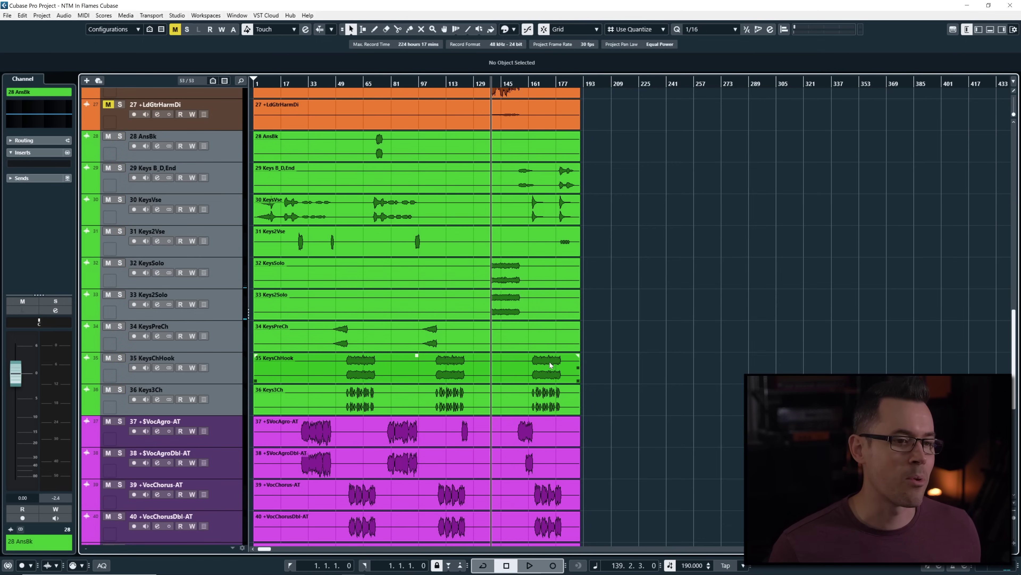
{"action": "left_click", "coordinate": [550, 362]}
{"action": "scroll", "coordinate": [550, 361], "scroll_direction": "down", "scroll_amount": 10}
{"action": "left_click", "coordinate": [342, 270]}
{"action": "scroll", "coordinate": [342, 269], "scroll_direction": "up", "scroll_amount": 3}
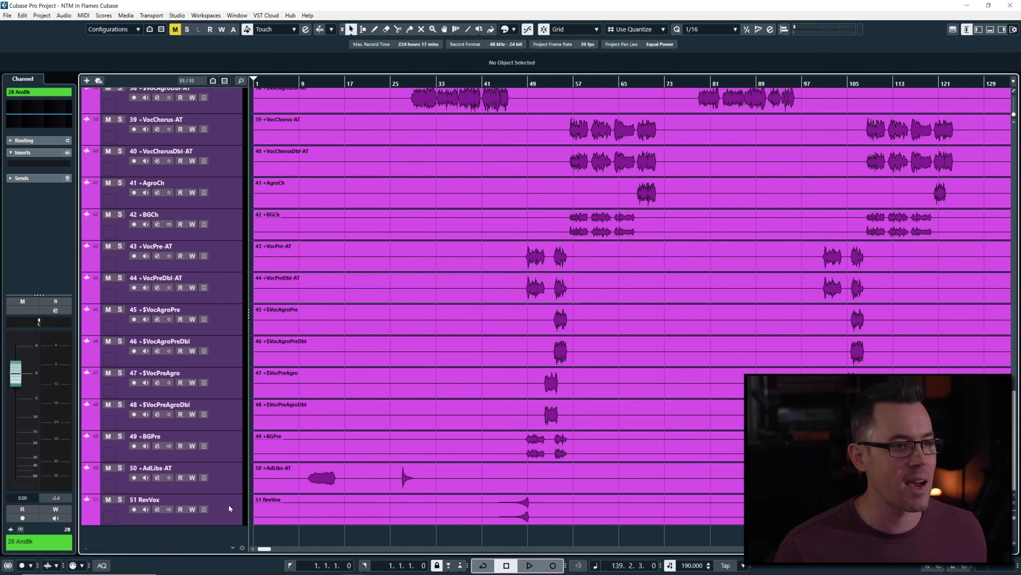
{"action": "left_click", "coordinate": [229, 505]}
{"action": "scroll", "coordinate": [312, 386], "scroll_direction": "left", "scroll_amount": 3}
{"action": "scroll", "coordinate": [312, 386], "scroll_direction": "up", "scroll_amount": 5}
{"action": "left_click", "coordinate": [231, 336], "text": "shift"}
{"action": "scroll", "coordinate": [355, 297], "scroll_direction": "down", "scroll_amount": 6}
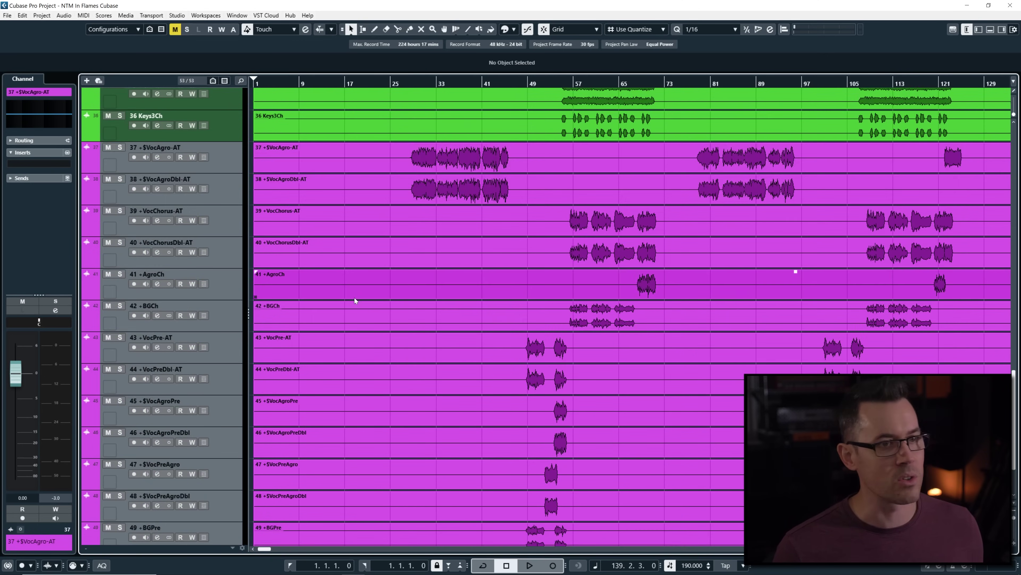
{"action": "scroll", "coordinate": [410, 268], "scroll_direction": "up", "scroll_amount": 2}
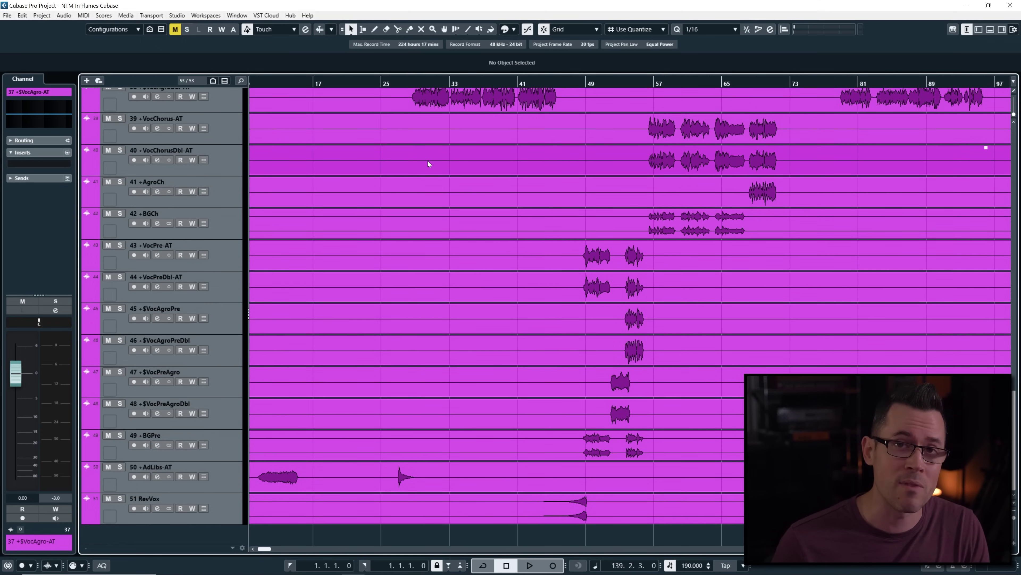
{"action": "scroll", "coordinate": [417, 139], "scroll_direction": "up", "scroll_amount": 3}
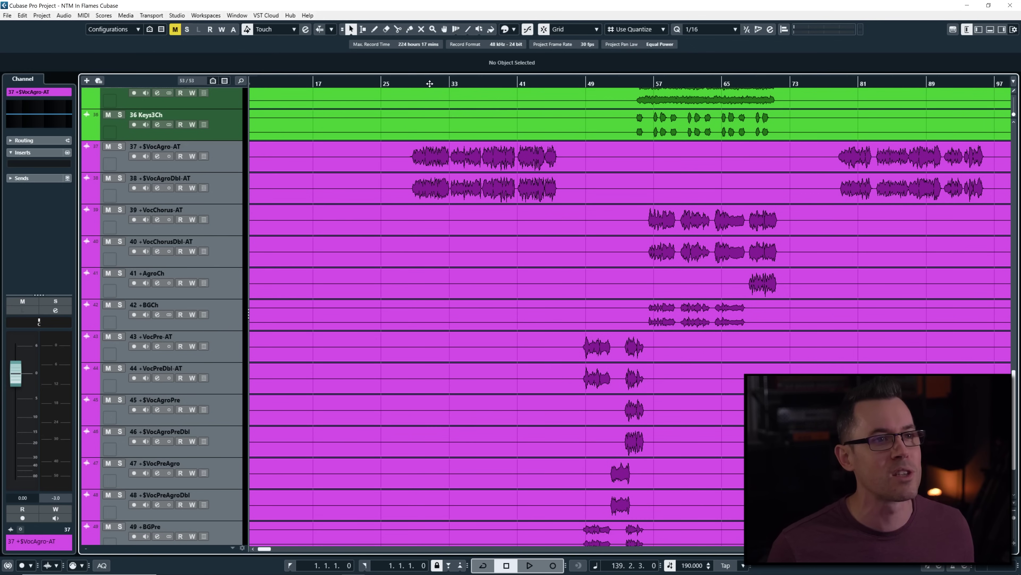
- Solo the $VocAgro-AT track, play it from the end of bar 28, and clear the solo
{"action": "left_click", "coordinate": [421, 83]}
{"action": "left_click", "coordinate": [414, 83]}
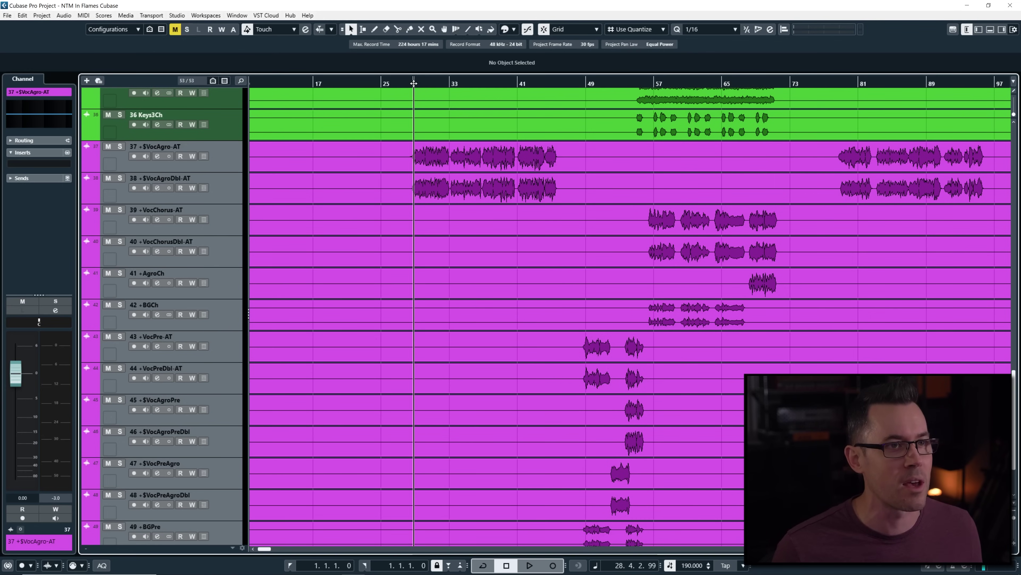
{"action": "left_click", "coordinate": [120, 146]}
{"action": "key", "text": "space"}
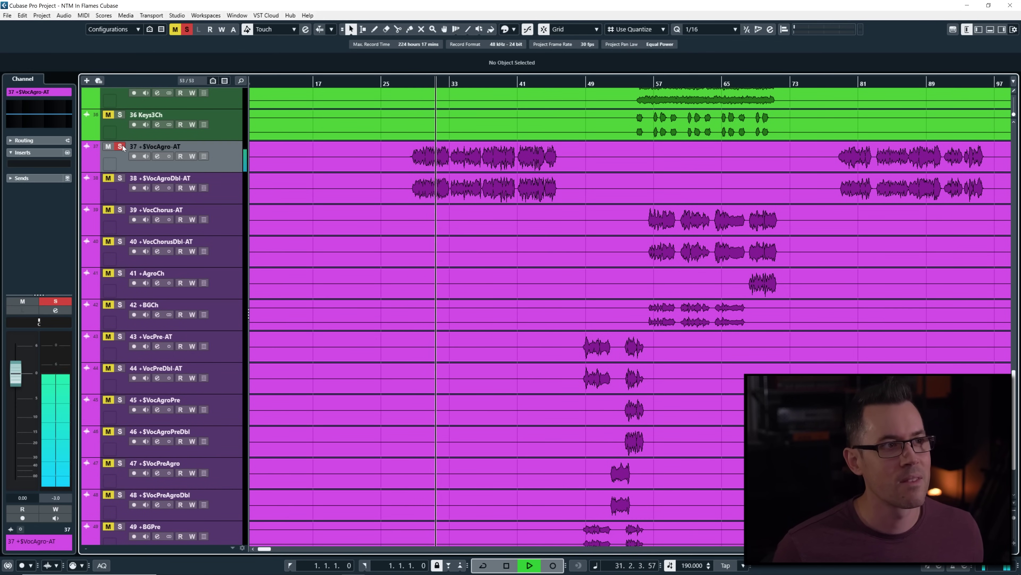
{"action": "left_click", "coordinate": [120, 147]}
- Solo all vocal tracks from $VocAgro-AT to RevVox, play the verse and pre-chorus vocals, clear the solos, and stop playback
{"action": "scroll", "coordinate": [241, 362], "scroll_direction": "down", "scroll_amount": 3}
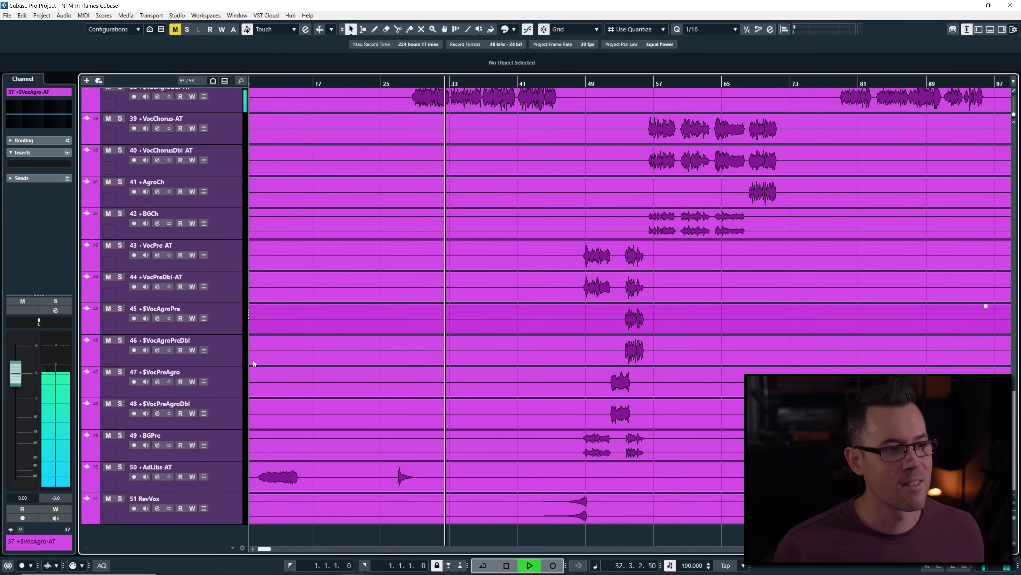
{"action": "left_click", "coordinate": [226, 505], "text": "shift"}
{"action": "key", "text": "s"}
{"action": "scroll", "coordinate": [472, 408], "scroll_direction": "up", "scroll_amount": 3}
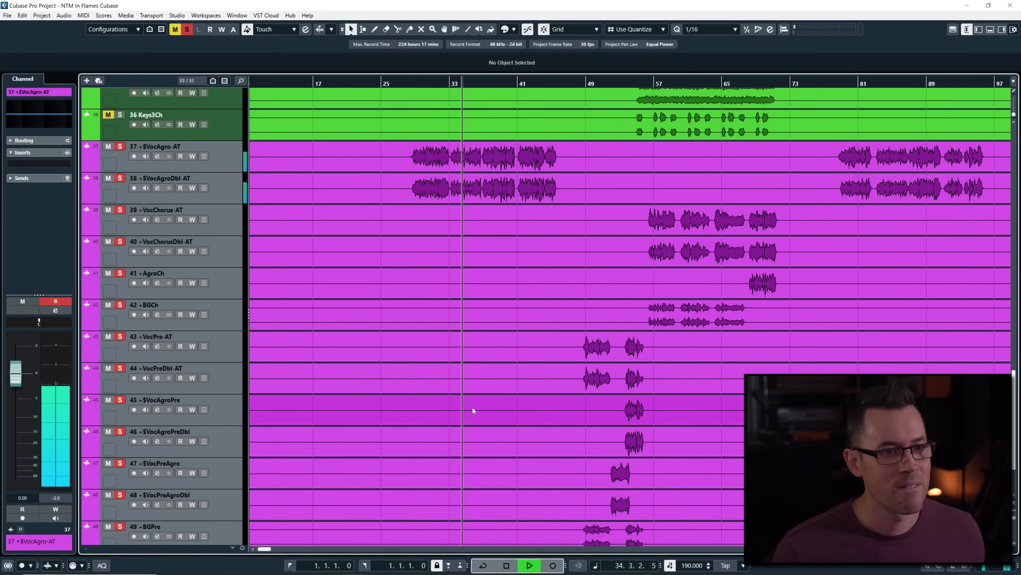
{"action": "key", "text": "n"}
{"action": "scroll", "coordinate": [420, 241], "scroll_direction": "right", "scroll_amount": 3}
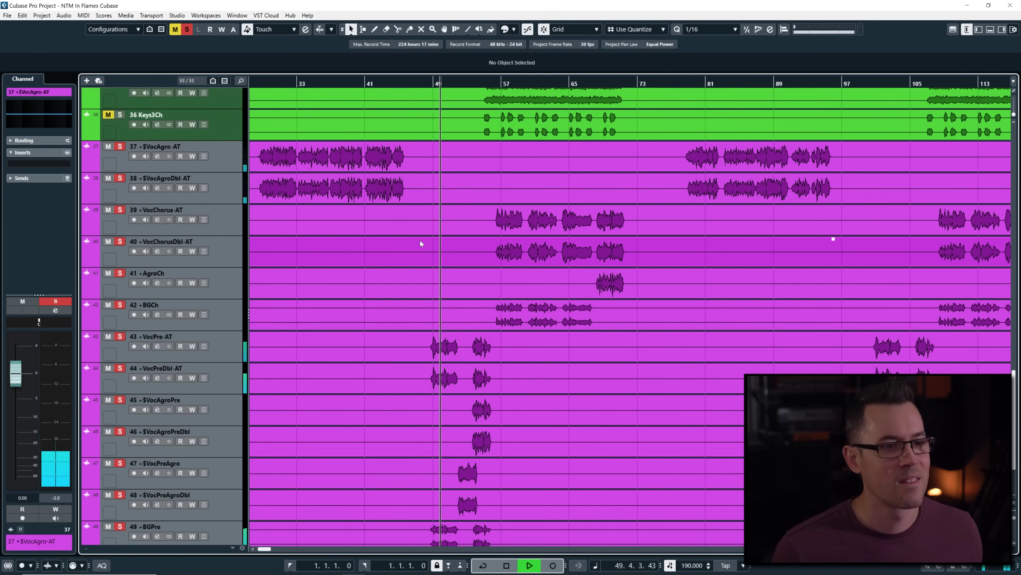
{"action": "scroll", "coordinate": [480, 275], "scroll_direction": "up", "scroll_amount": 3, "text": "ctrl"}
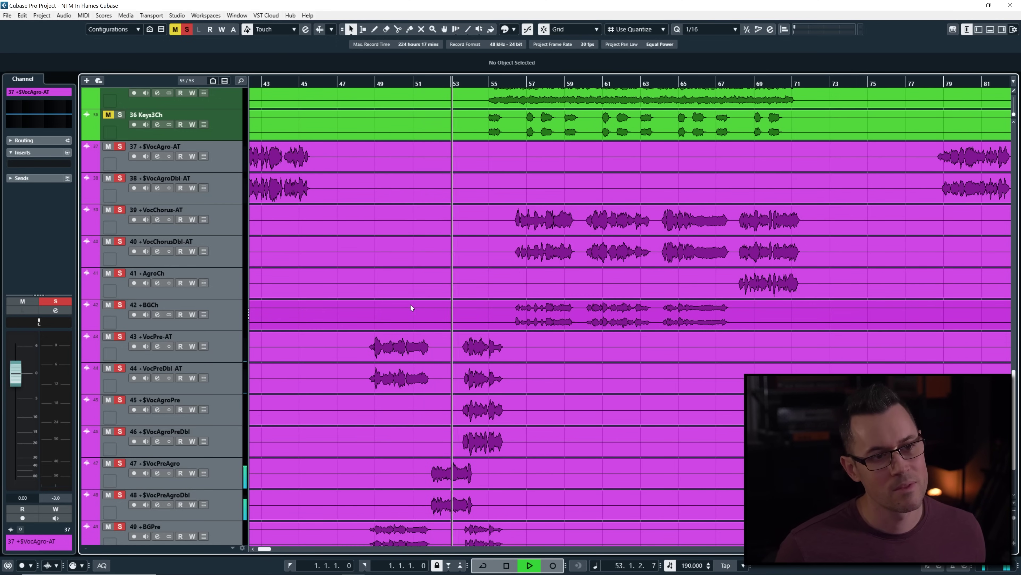
{"action": "scroll", "coordinate": [480, 339], "scroll_direction": "down", "scroll_amount": 3, "text": "ctrl"}
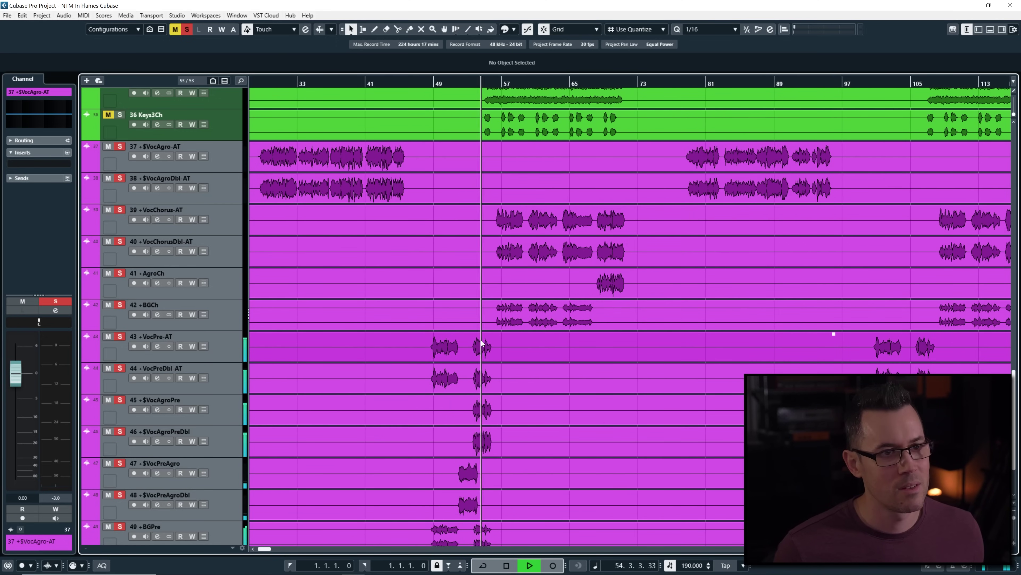
{"action": "key", "text": "alt+s"}
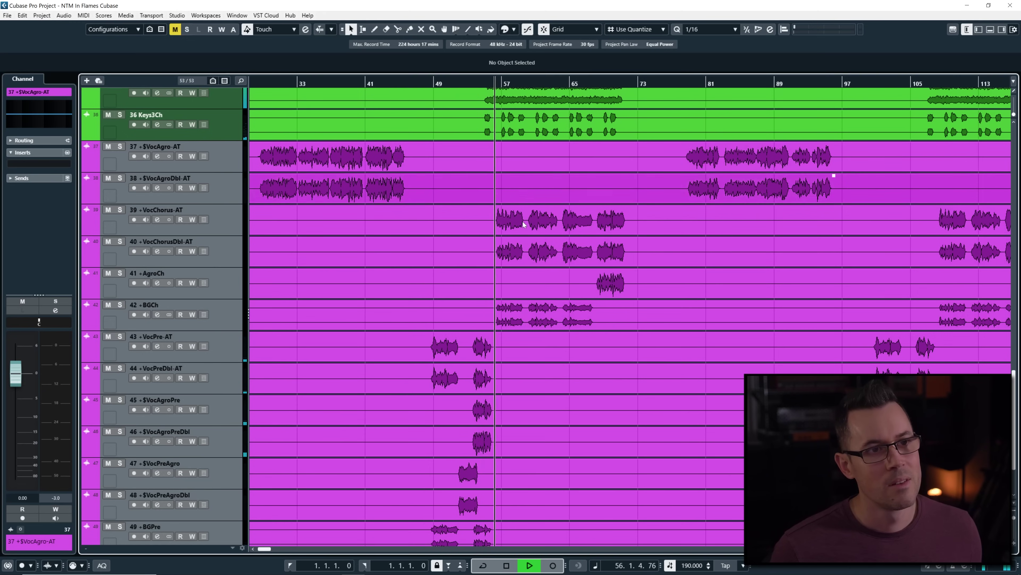
{"action": "key", "text": "space"}
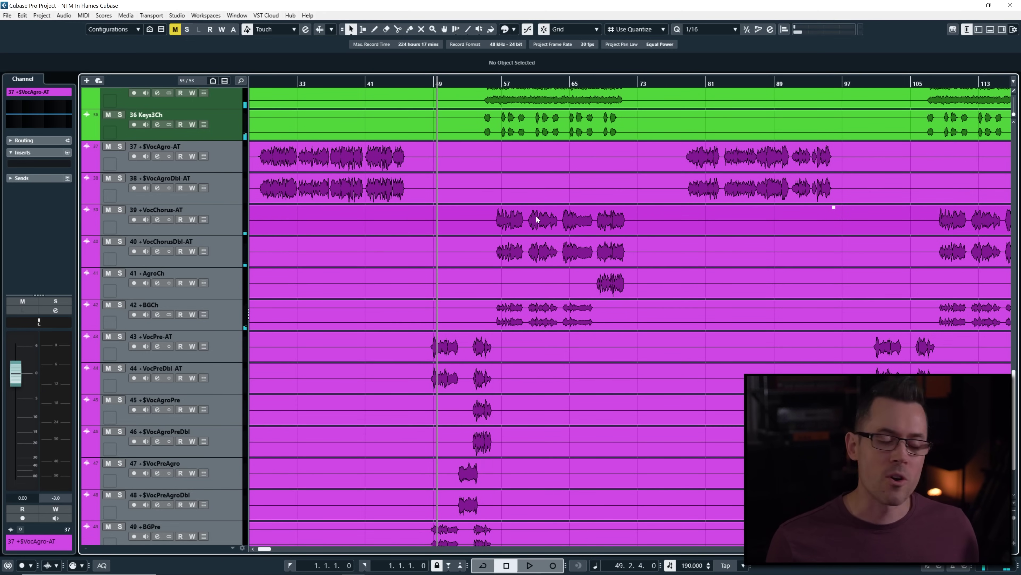
{"action": "scroll", "coordinate": [593, 266], "scroll_direction": "down", "scroll_amount": 3}
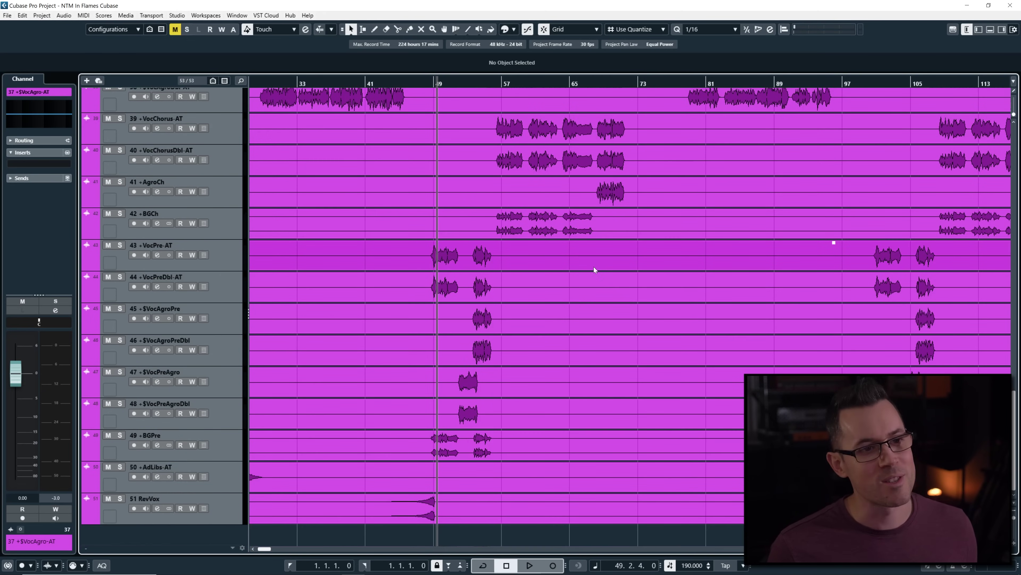
{"action": "scroll", "coordinate": [541, 398], "scroll_direction": "down", "scroll_amount": 4, "text": "ctrl"}
{"action": "scroll", "coordinate": [482, 390], "scroll_direction": "up", "scroll_amount": 2, "text": "ctrl"}
{"action": "scroll", "coordinate": [590, 277], "scroll_direction": "up", "scroll_amount": 15}
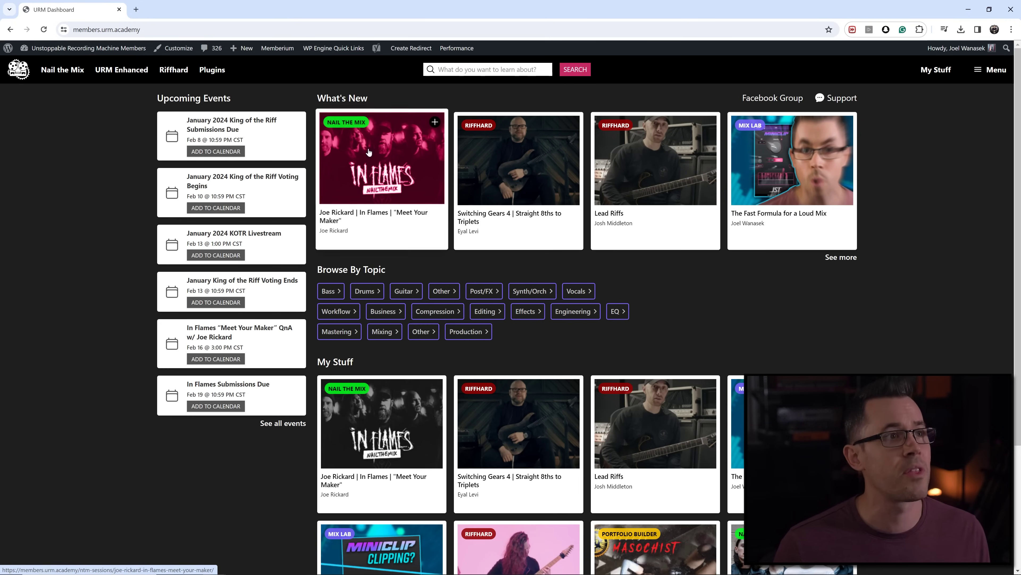
- Open the Plugins page of the URM Academy members site in the browser and expand the site menu
{"action": "left_click", "coordinate": [219, 76]}
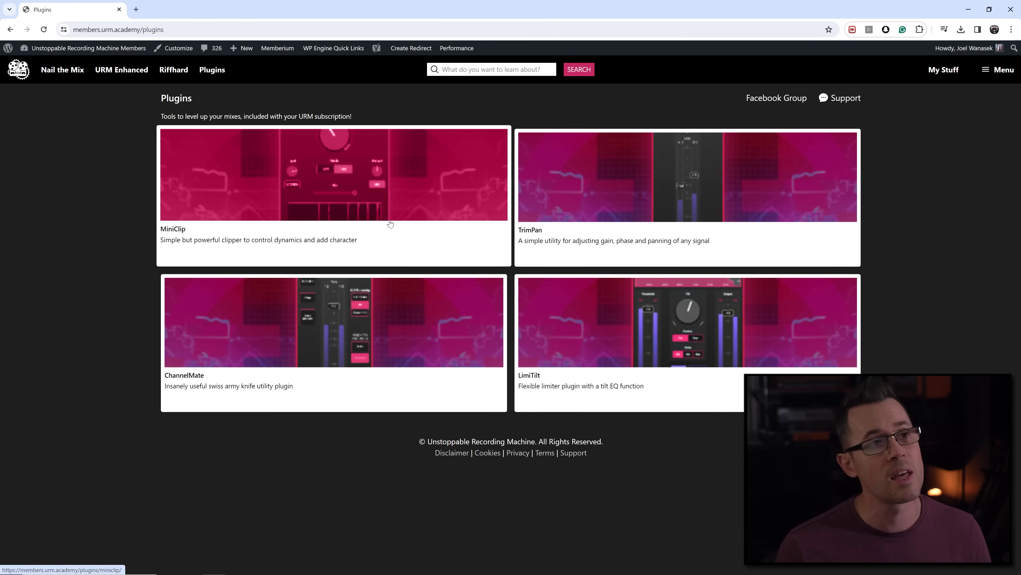
{"action": "left_click", "coordinate": [999, 69]}
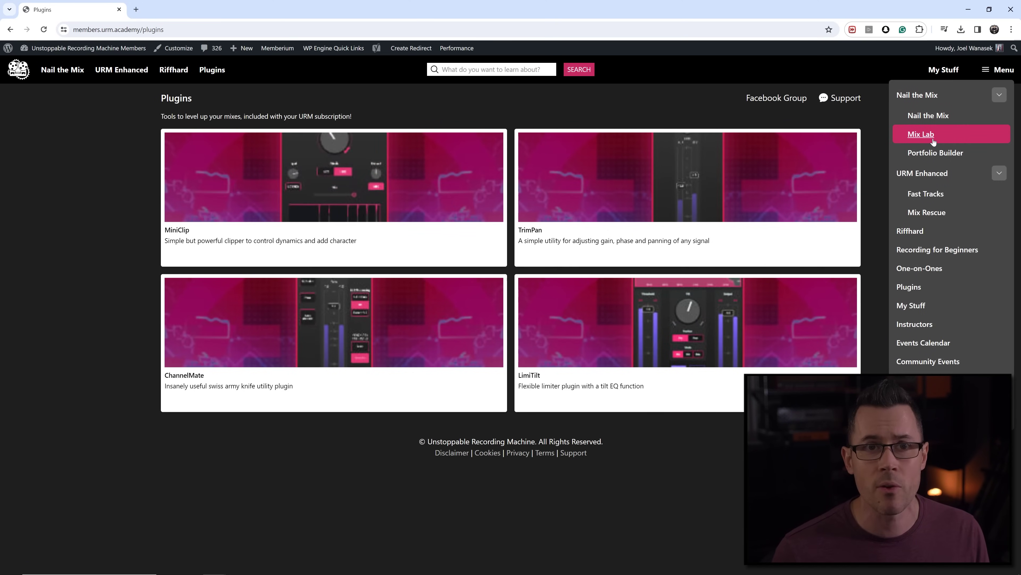
- Open the Mix Lab page, switch the Guitar focus filter on and off again, and look through the tutorials
{"action": "left_click", "coordinate": [927, 136]}
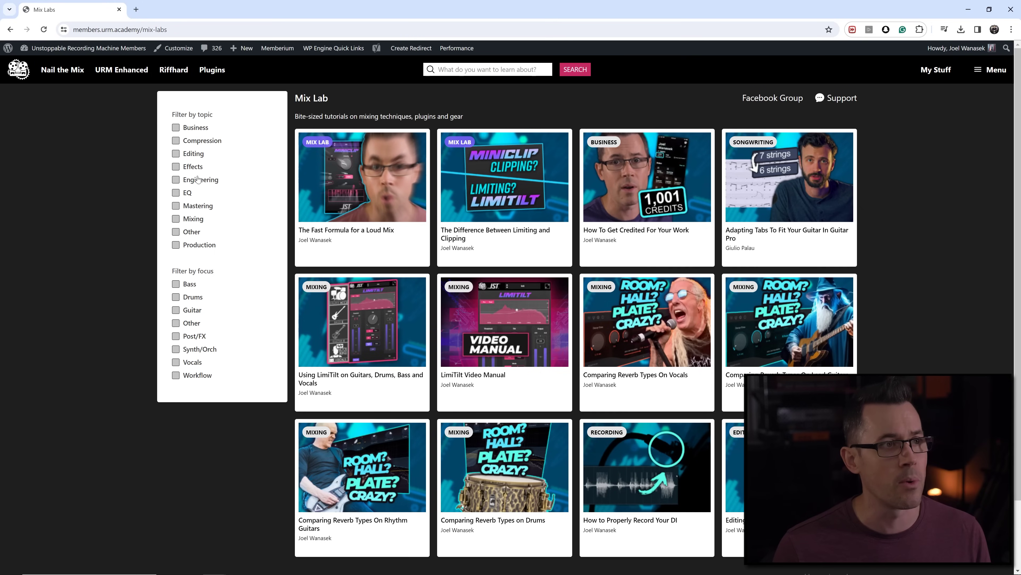
{"action": "left_click", "coordinate": [177, 311]}
{"action": "left_click", "coordinate": [177, 311]}
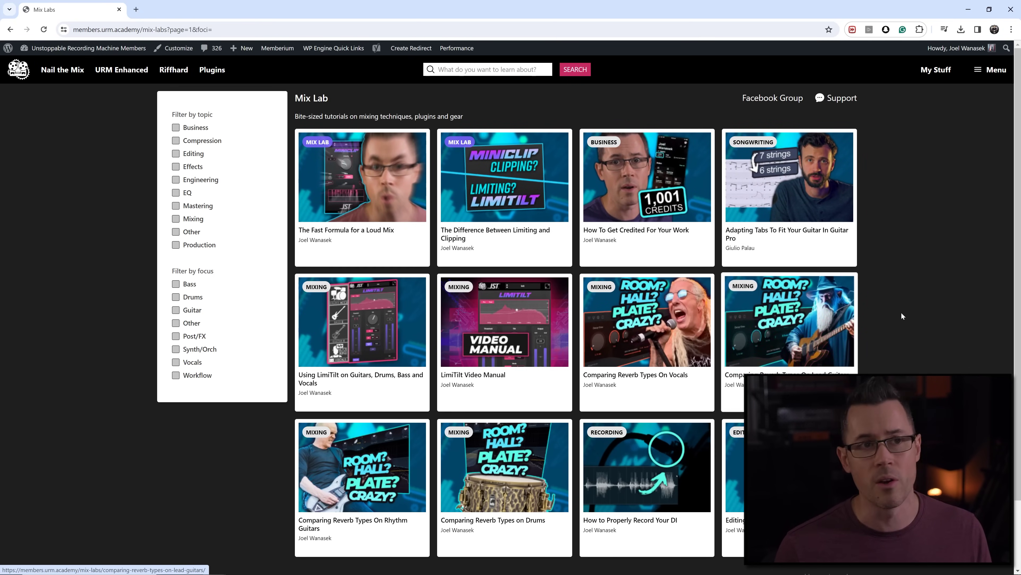
{"action": "scroll", "coordinate": [895, 309], "scroll_direction": "down", "scroll_amount": 2}
{"action": "scroll", "coordinate": [894, 294], "scroll_direction": "up", "scroll_amount": 2}
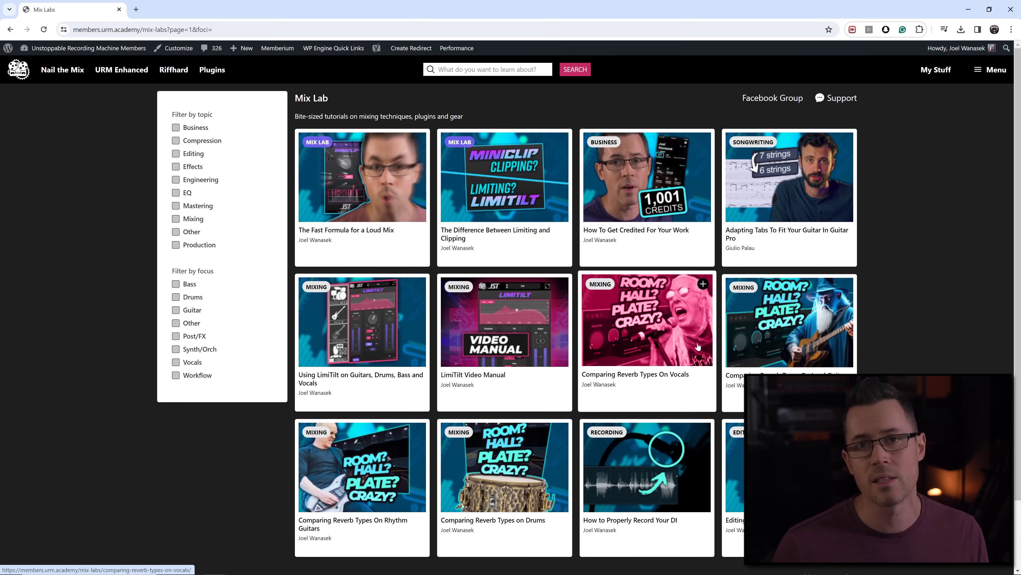
- Open the Portfolio Builder page and look through its raw multitrack sessions and filter options
{"action": "left_click", "coordinate": [991, 70]}
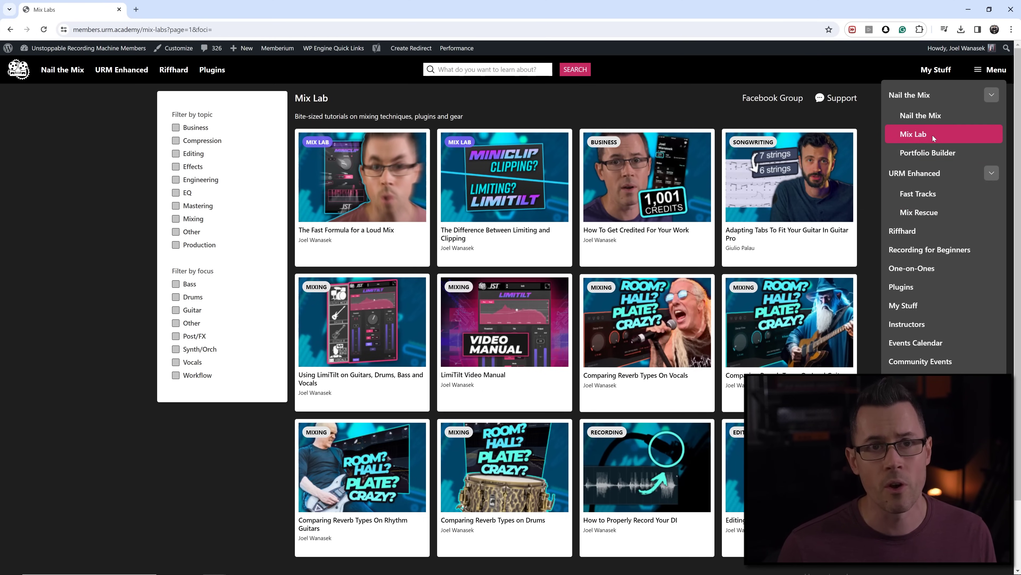
{"action": "left_click", "coordinate": [927, 153]}
{"action": "scroll", "coordinate": [764, 322], "scroll_direction": "up", "scroll_amount": 2}
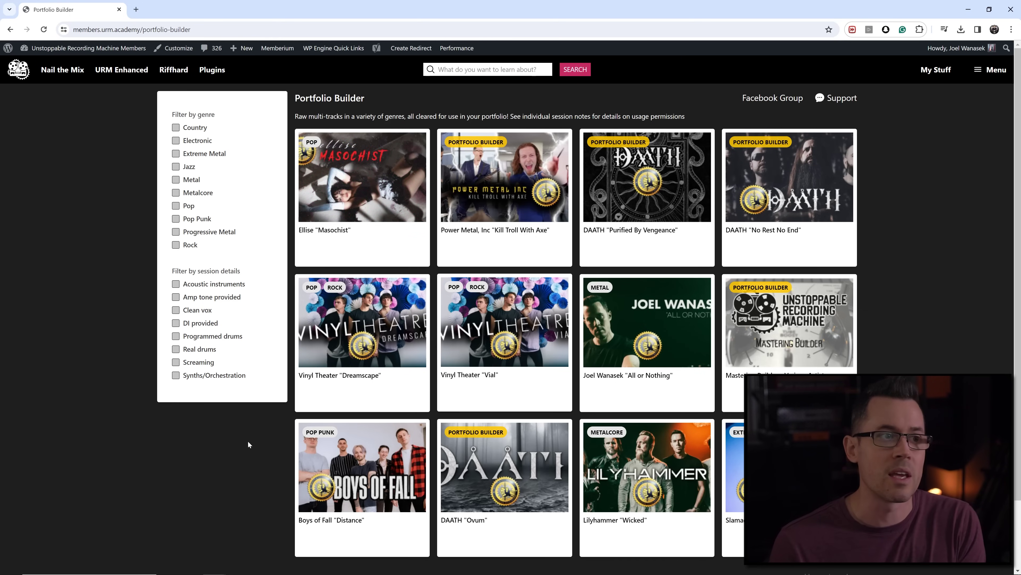
{"action": "scroll", "coordinate": [490, 388], "scroll_direction": "down", "scroll_amount": 2}
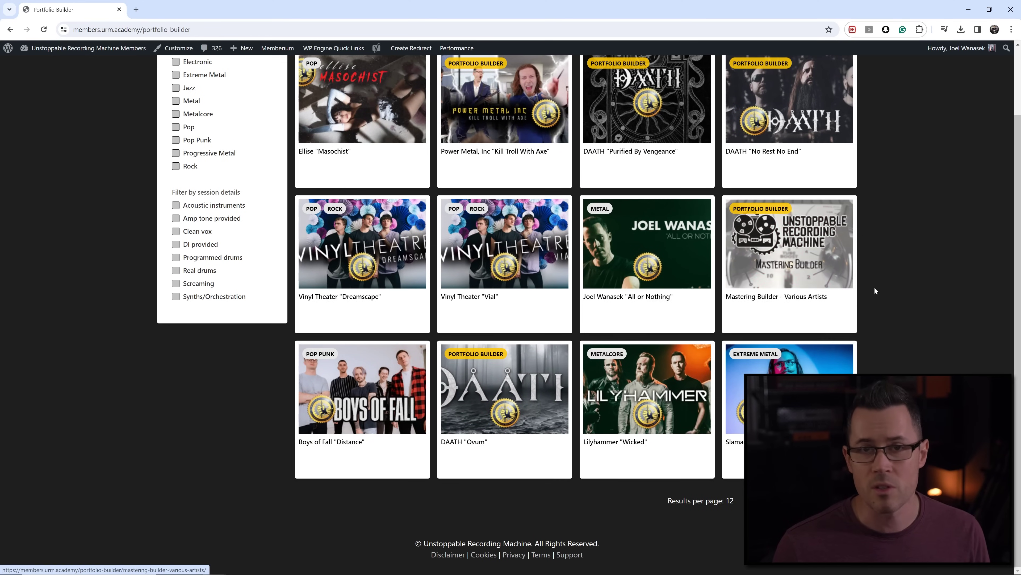
{"action": "scroll", "coordinate": [874, 287], "scroll_direction": "up", "scroll_amount": 2}
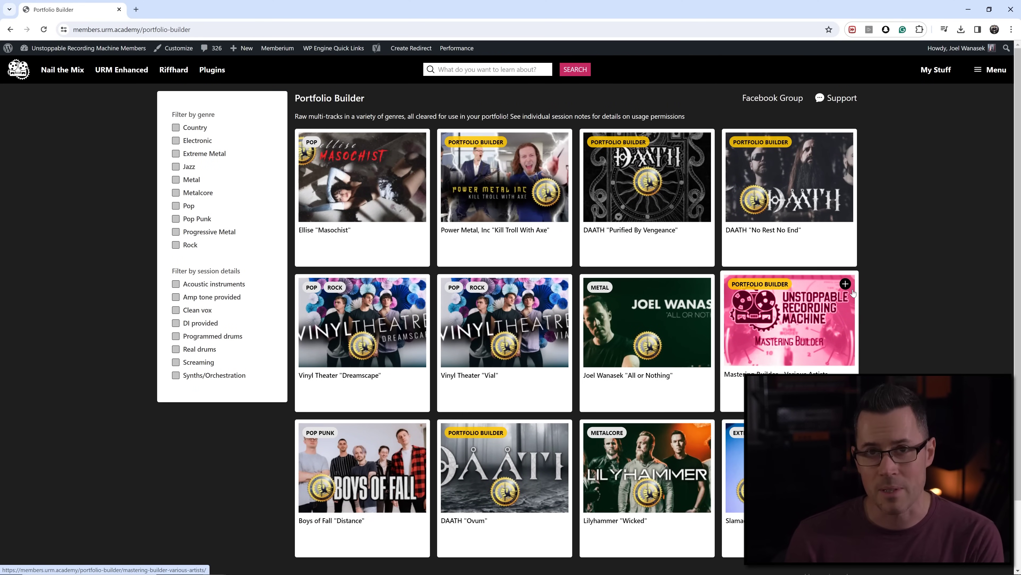
- Open the URM Enhanced page, look through its Fast Tracks and Mix Rescue sections, and expand the site menu
{"action": "left_click", "coordinate": [991, 69]}
{"action": "left_click", "coordinate": [921, 177]}
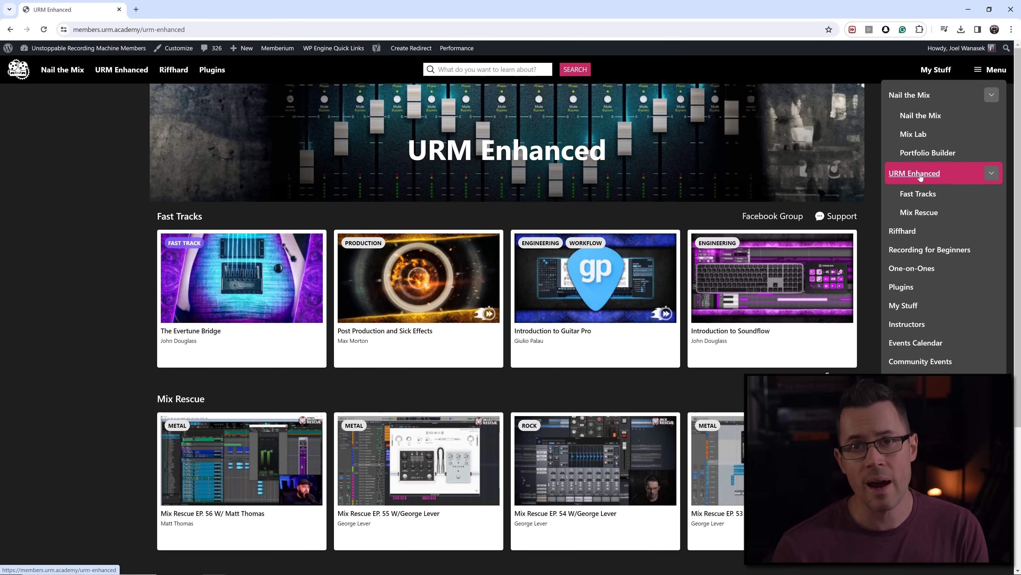
{"action": "left_click", "coordinate": [921, 177]}
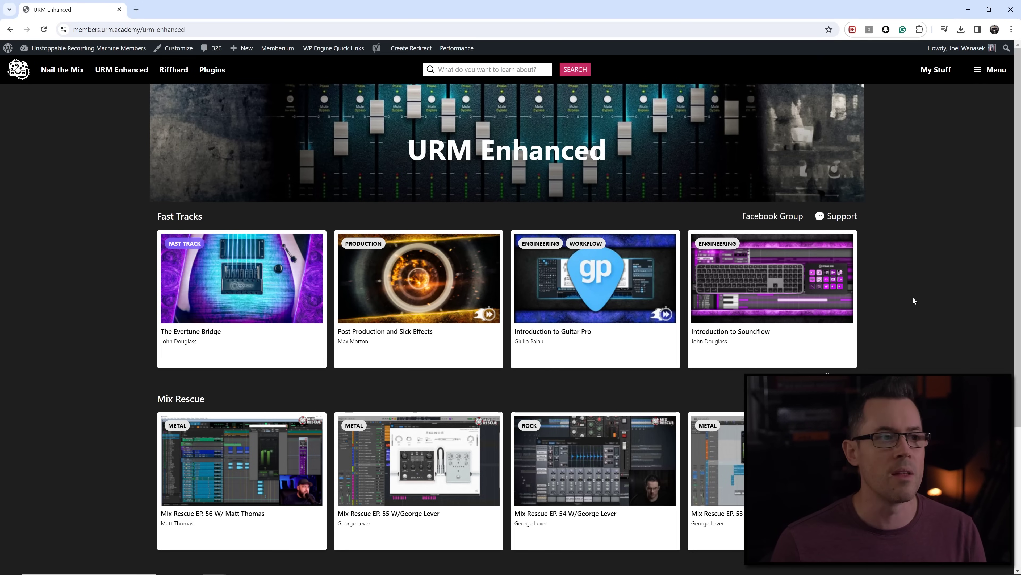
{"action": "scroll", "coordinate": [888, 304], "scroll_direction": "down", "scroll_amount": 5}
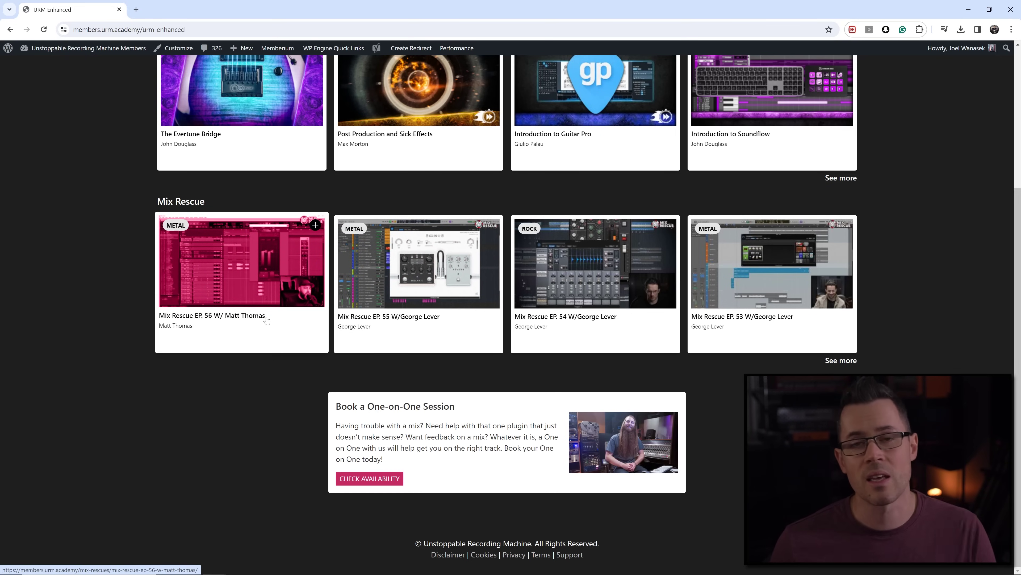
{"action": "scroll", "coordinate": [388, 316], "scroll_direction": "up", "scroll_amount": 5}
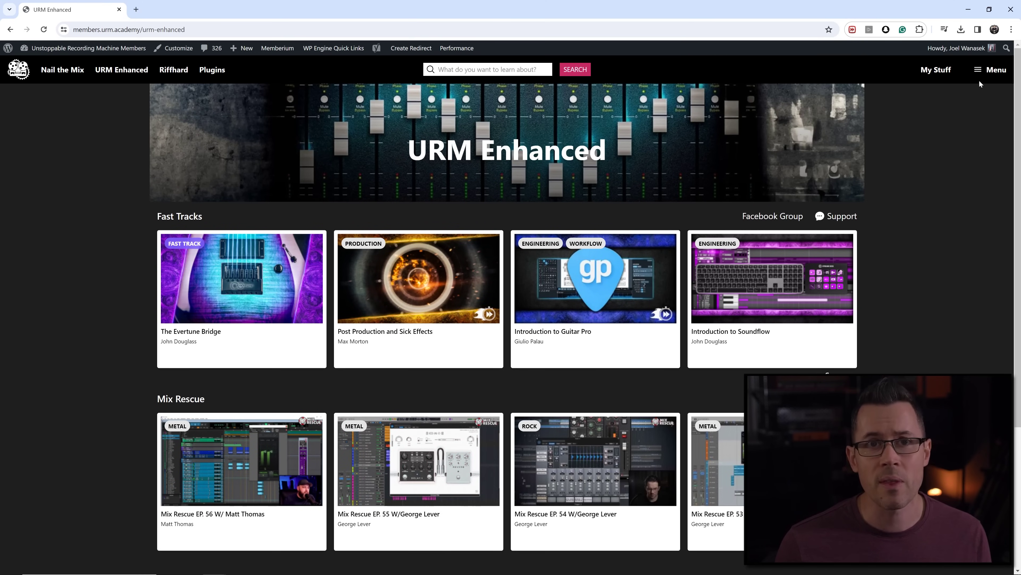
{"action": "left_click", "coordinate": [992, 69]}
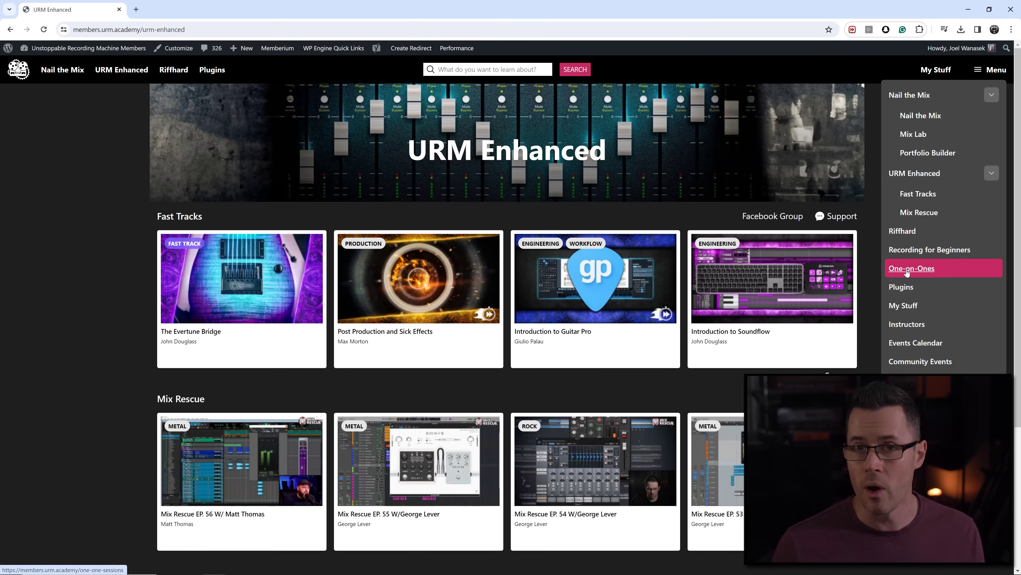